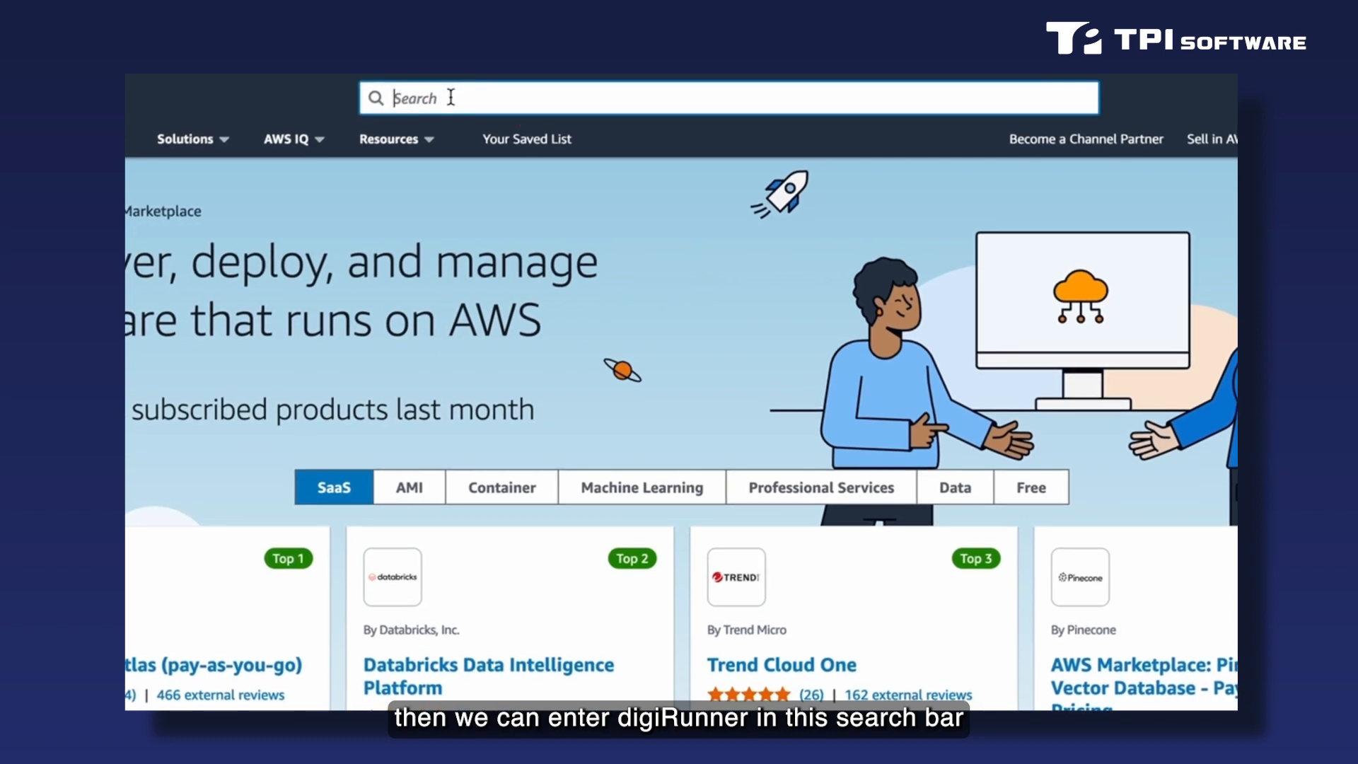
Search the marketplace for digiRunner and open the digiRunner Lite product page.
click(450, 98)
text(di)
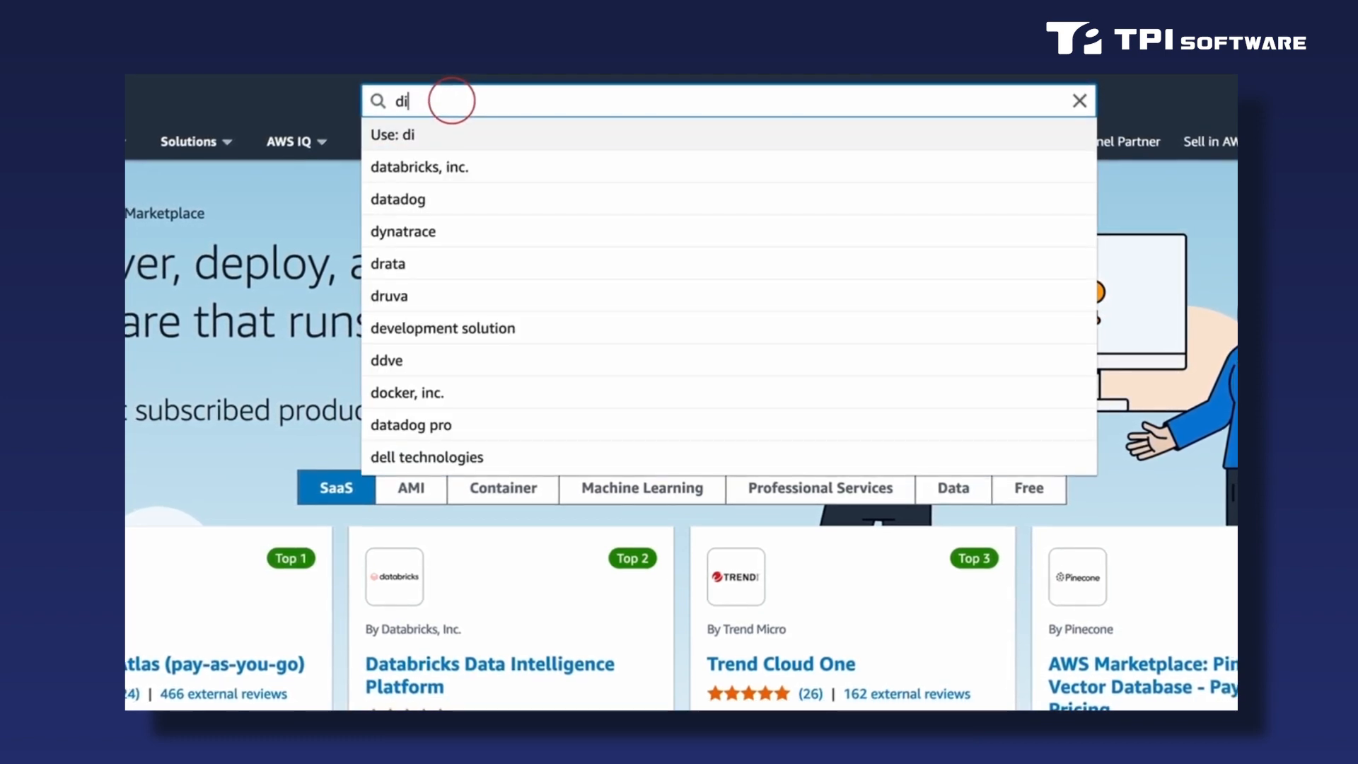
text(giRunner)
key(Return)
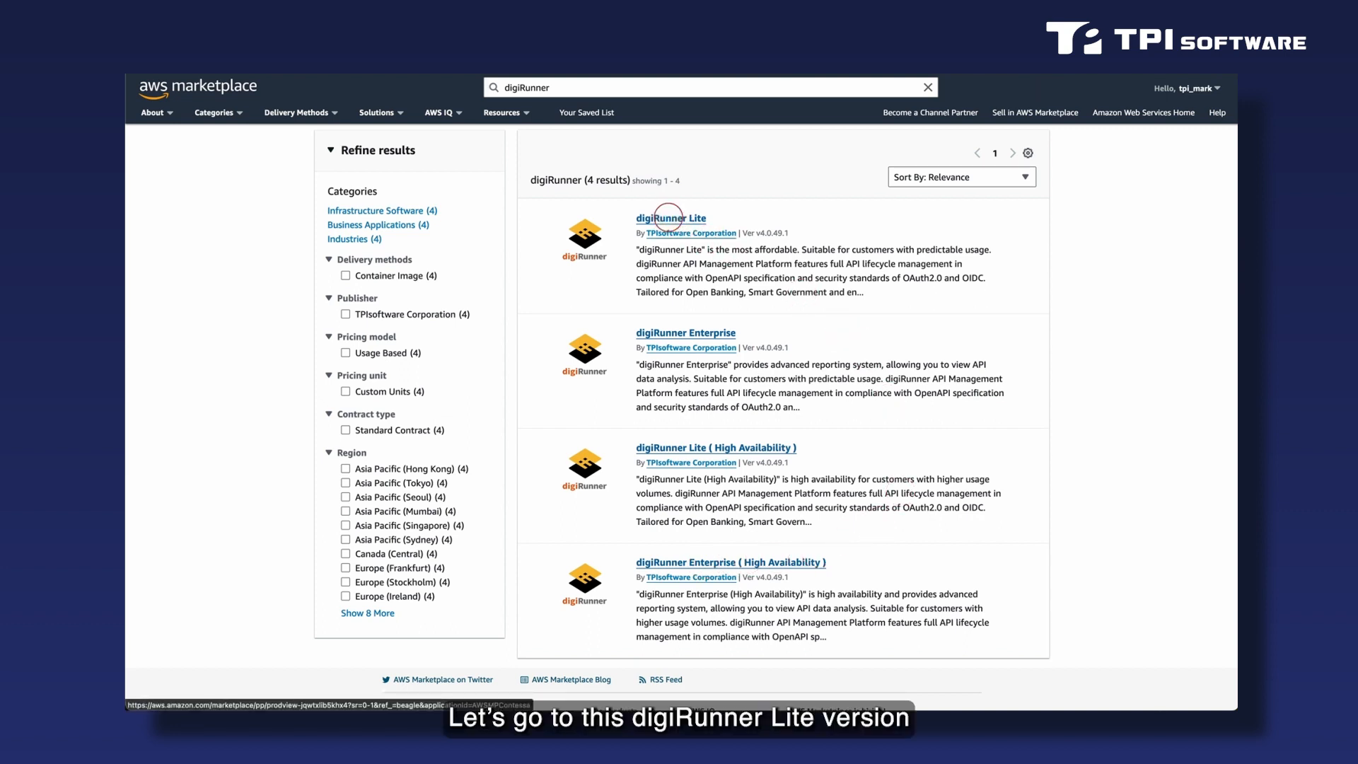
click(667, 217)
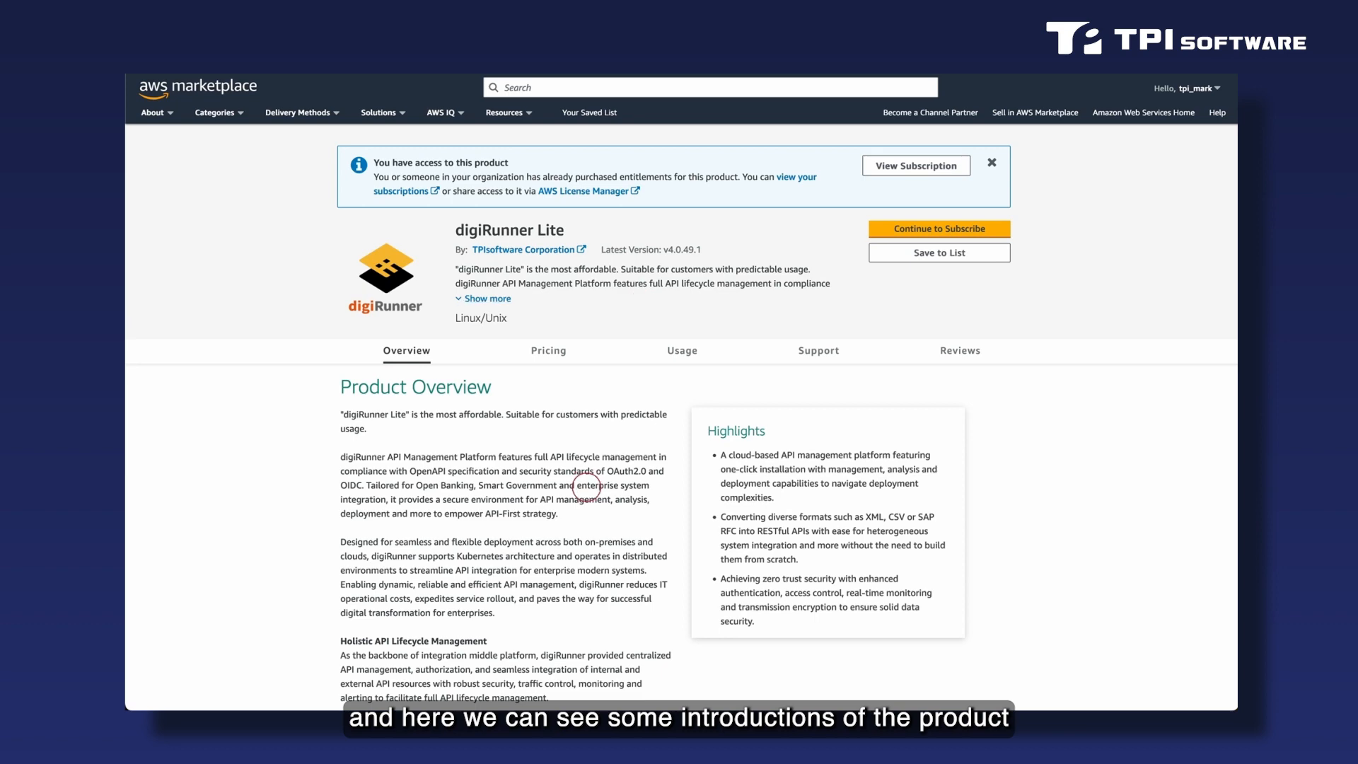
Look through the digiRunner Lite overview and pricing, and open the Buyer Guide from its additional resources.
scroll(586, 487, down, 10)
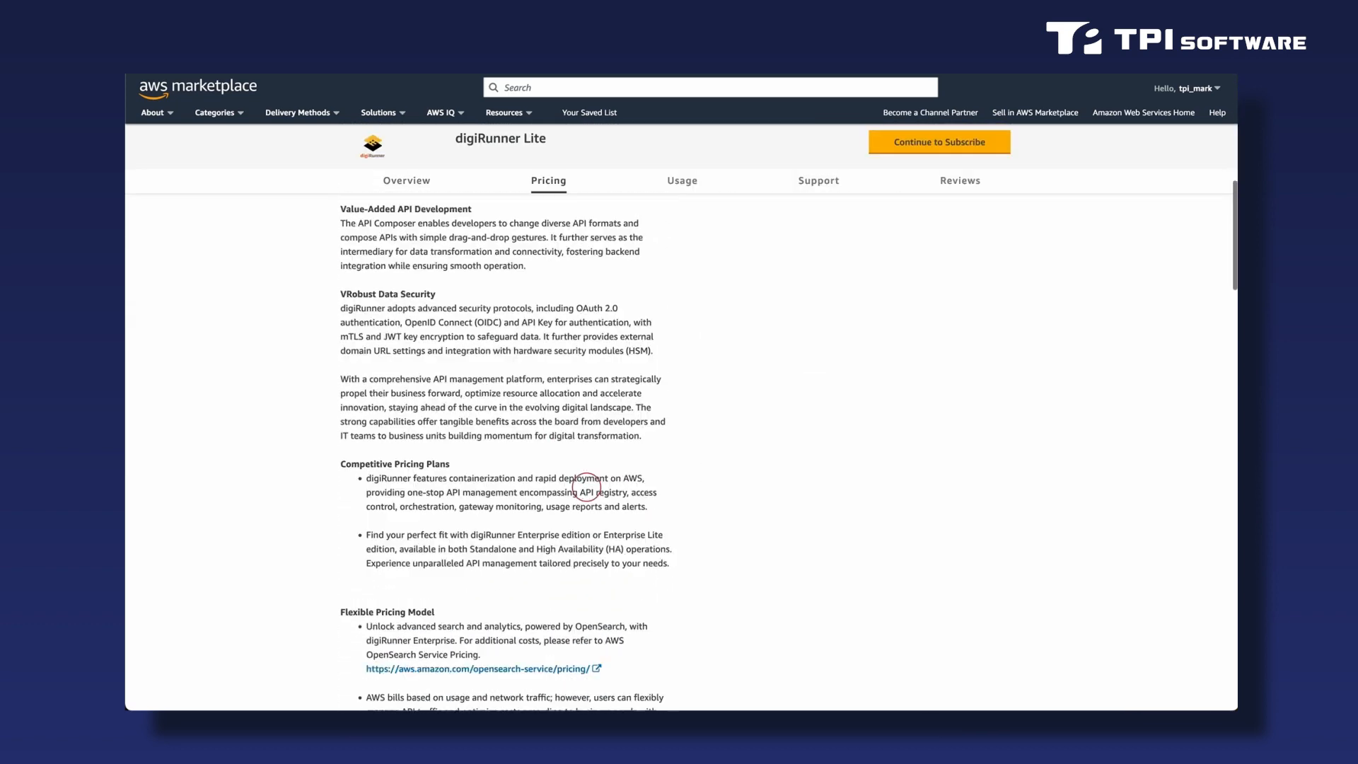
scroll(586, 486, down, 10)
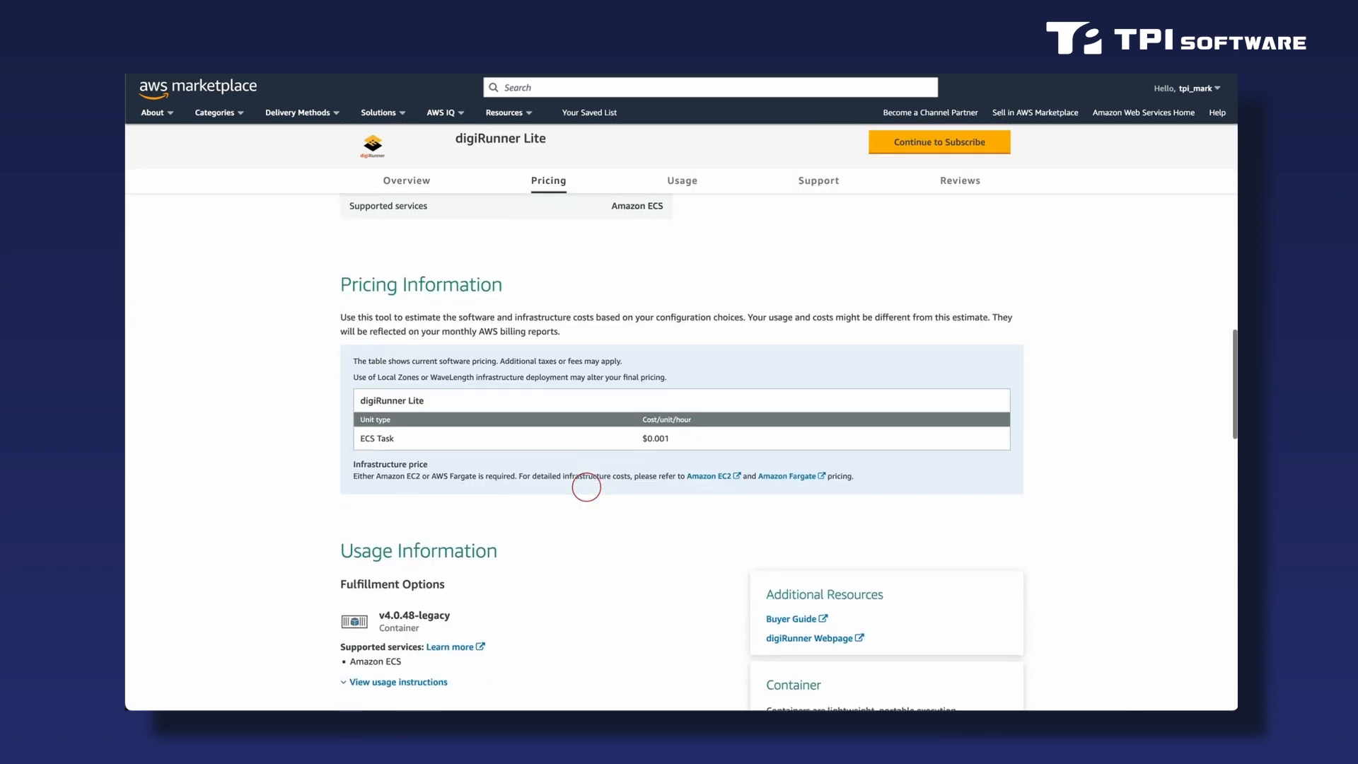
scroll(586, 486, down, 4)
scroll(586, 487, down, 1)
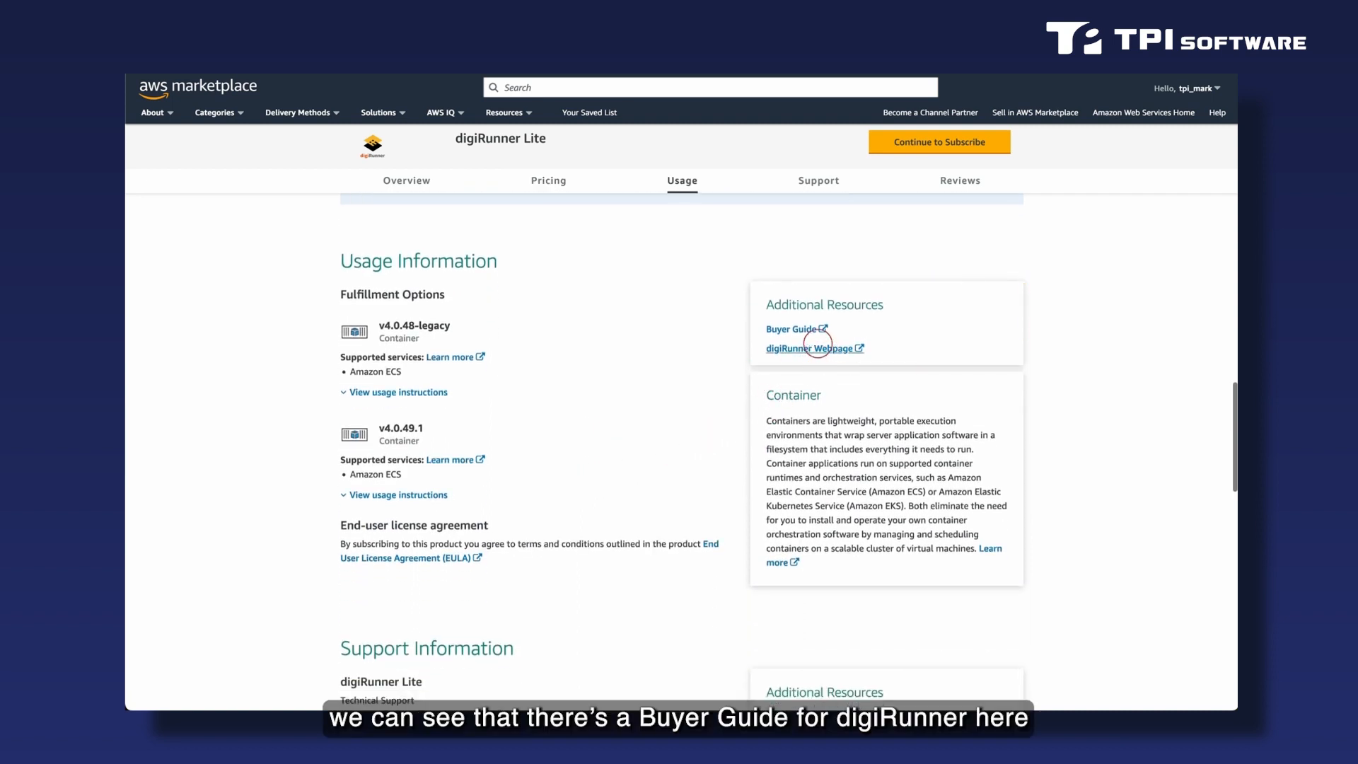
click(811, 330)
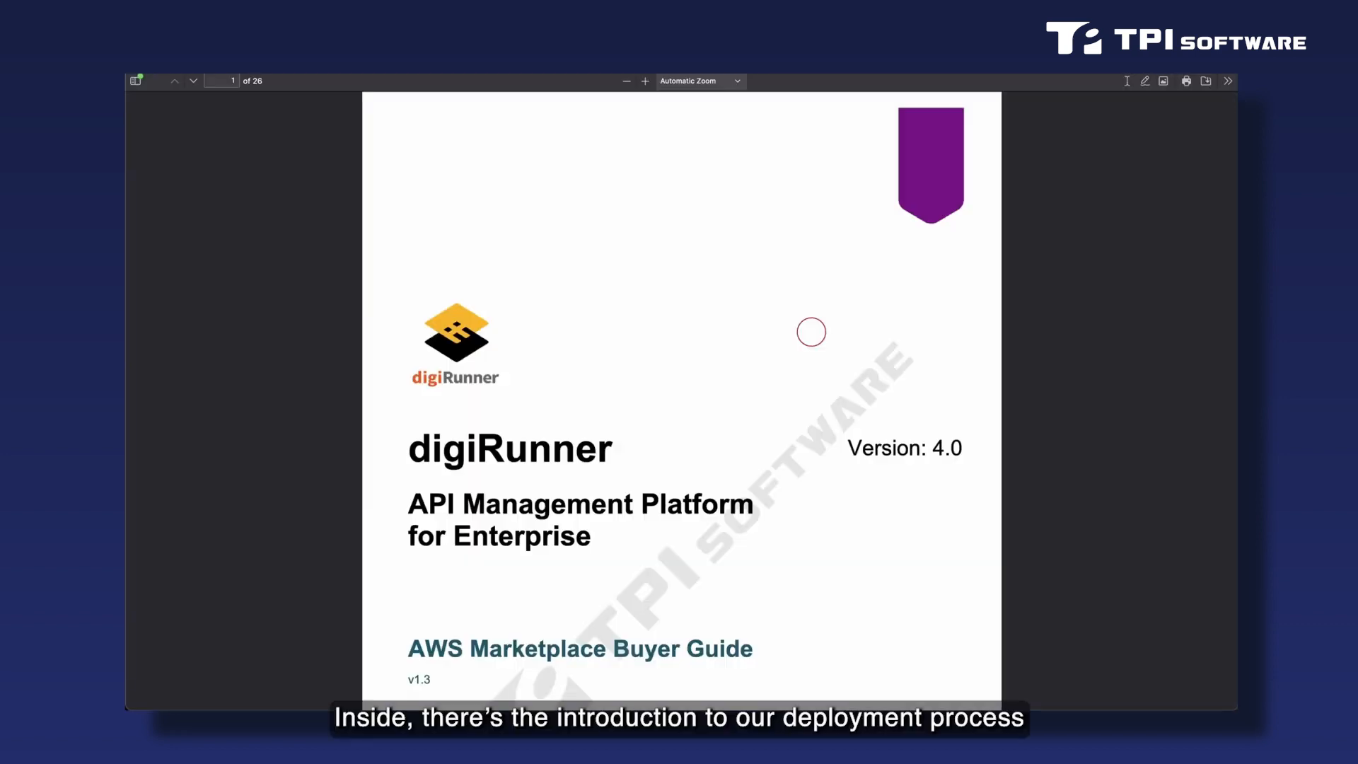
Look through the Buyer Guide's revision history and table of contents up to the Prerequisites chapter.
scroll(811, 332, down, 5)
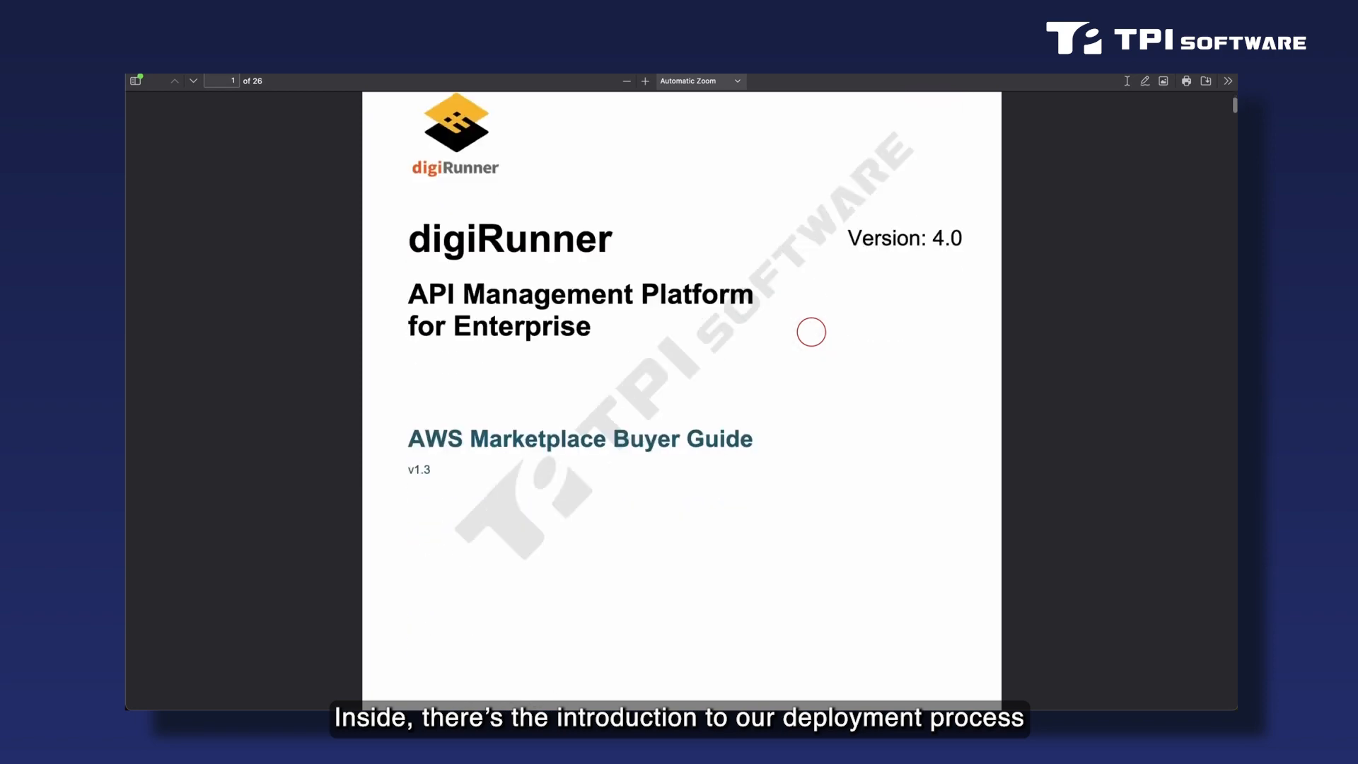
scroll(811, 332, down, 7)
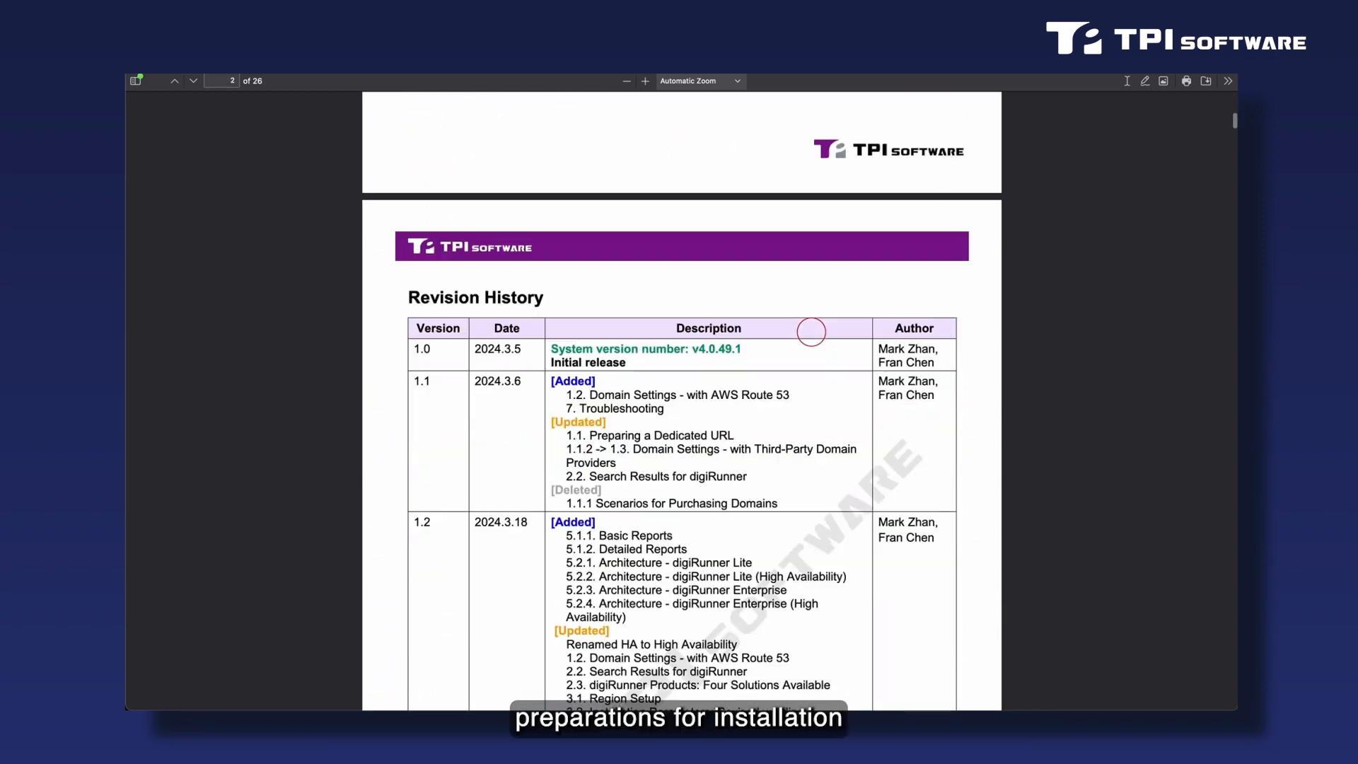
scroll(811, 332, down, 12)
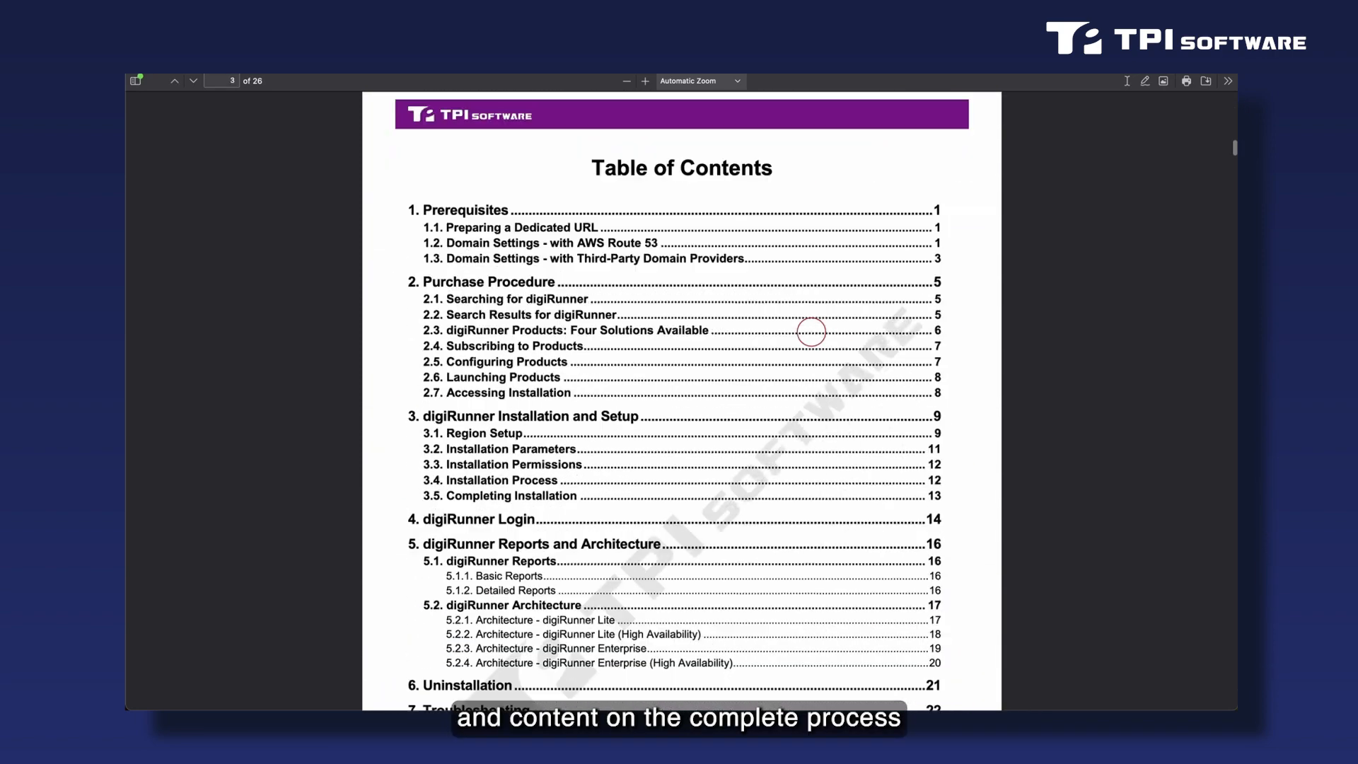
scroll(812, 331, down, 10)
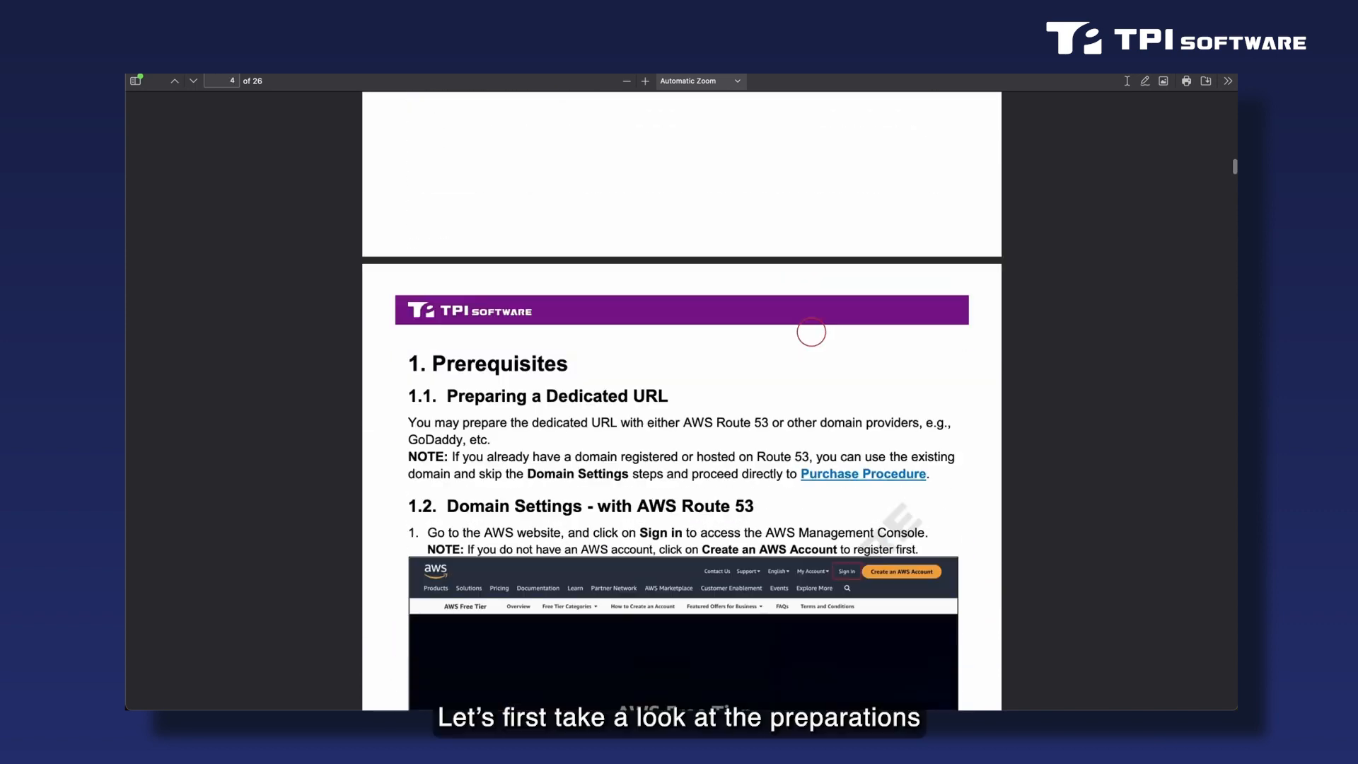
Read the guide's sections on preparing a dedicated URL and registering a domain with AWS Route 53.
scroll(811, 332, down, 1)
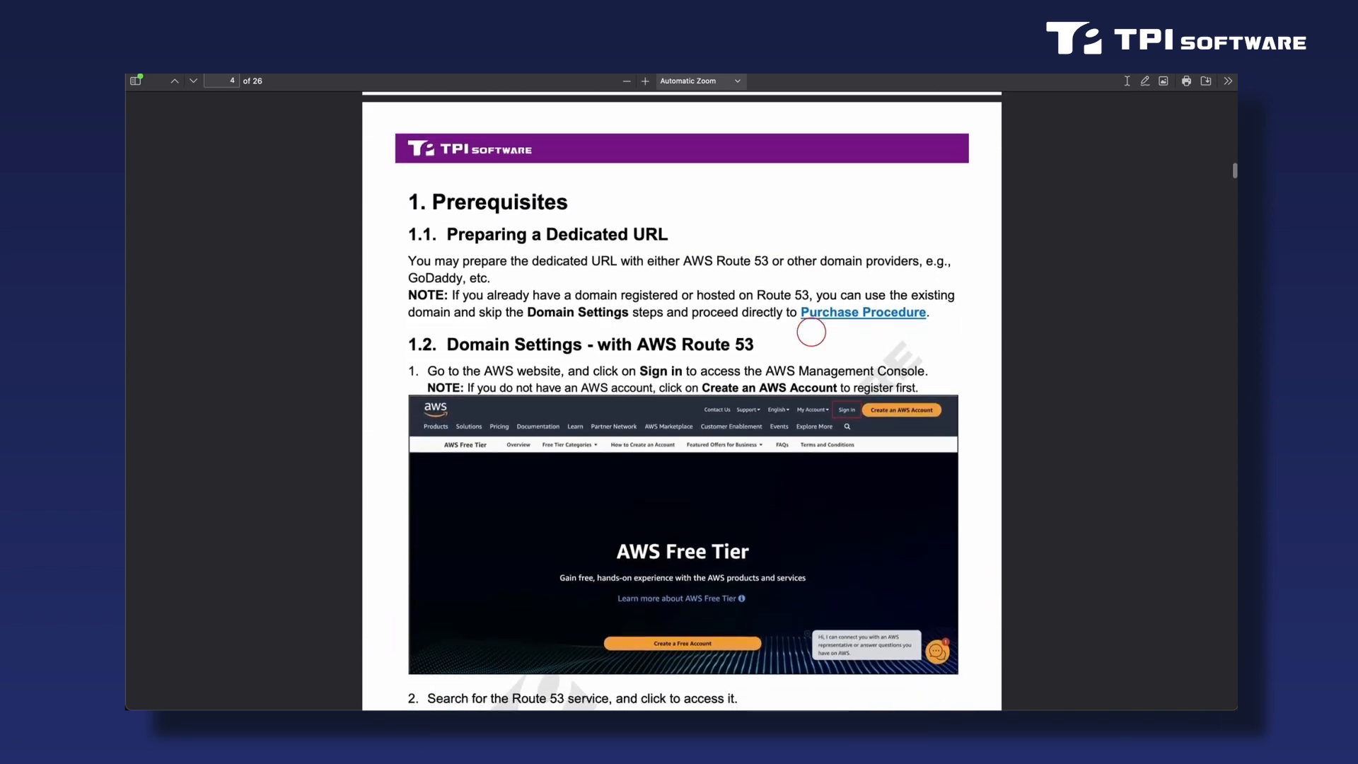
scroll(811, 332, down, 1)
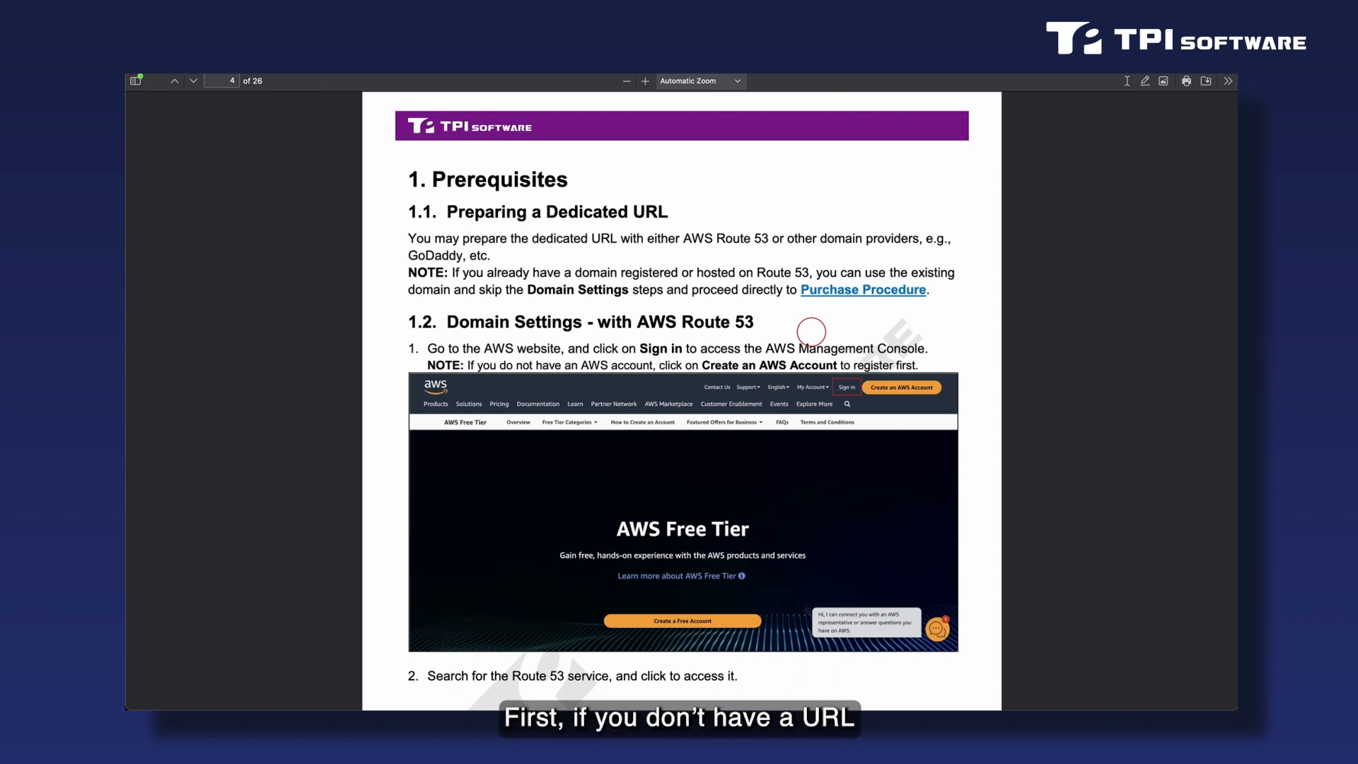
scroll(811, 331, down, 3)
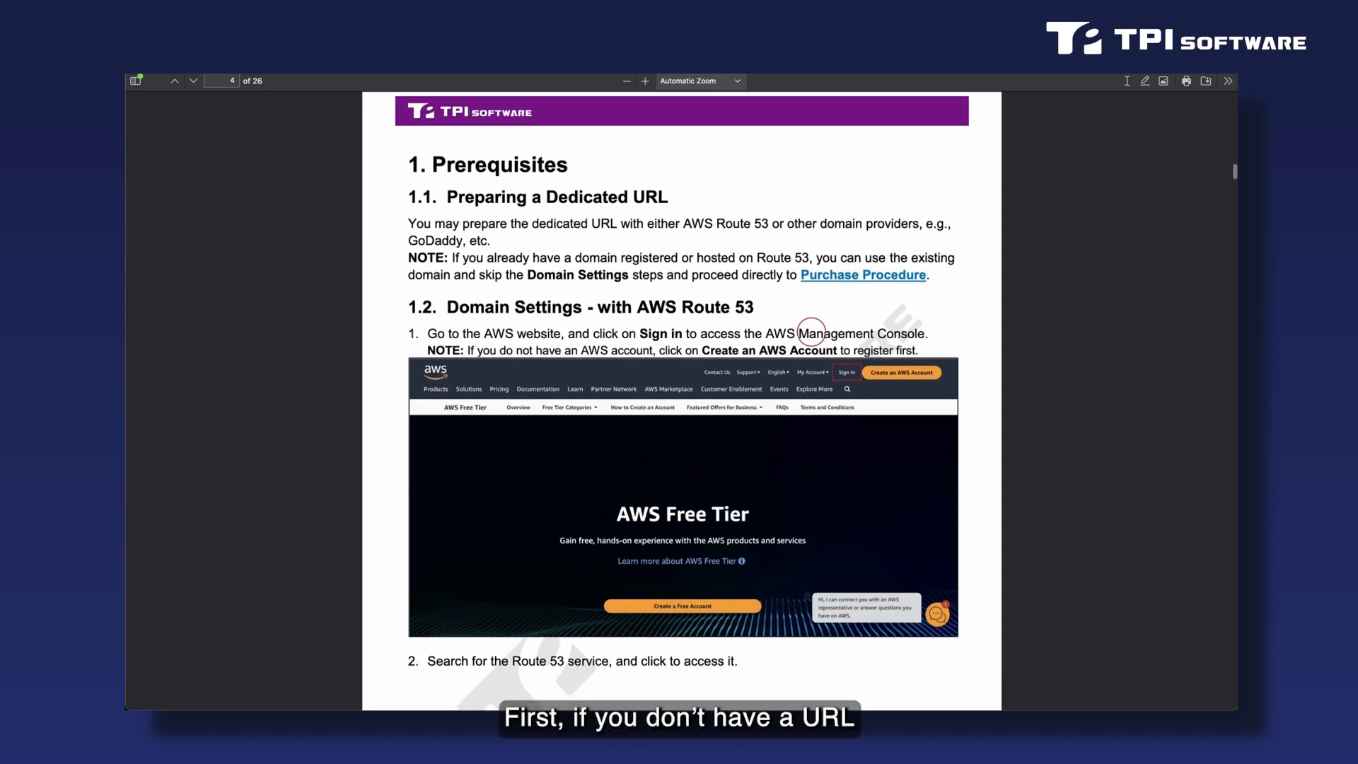
scroll(812, 332, down, 2)
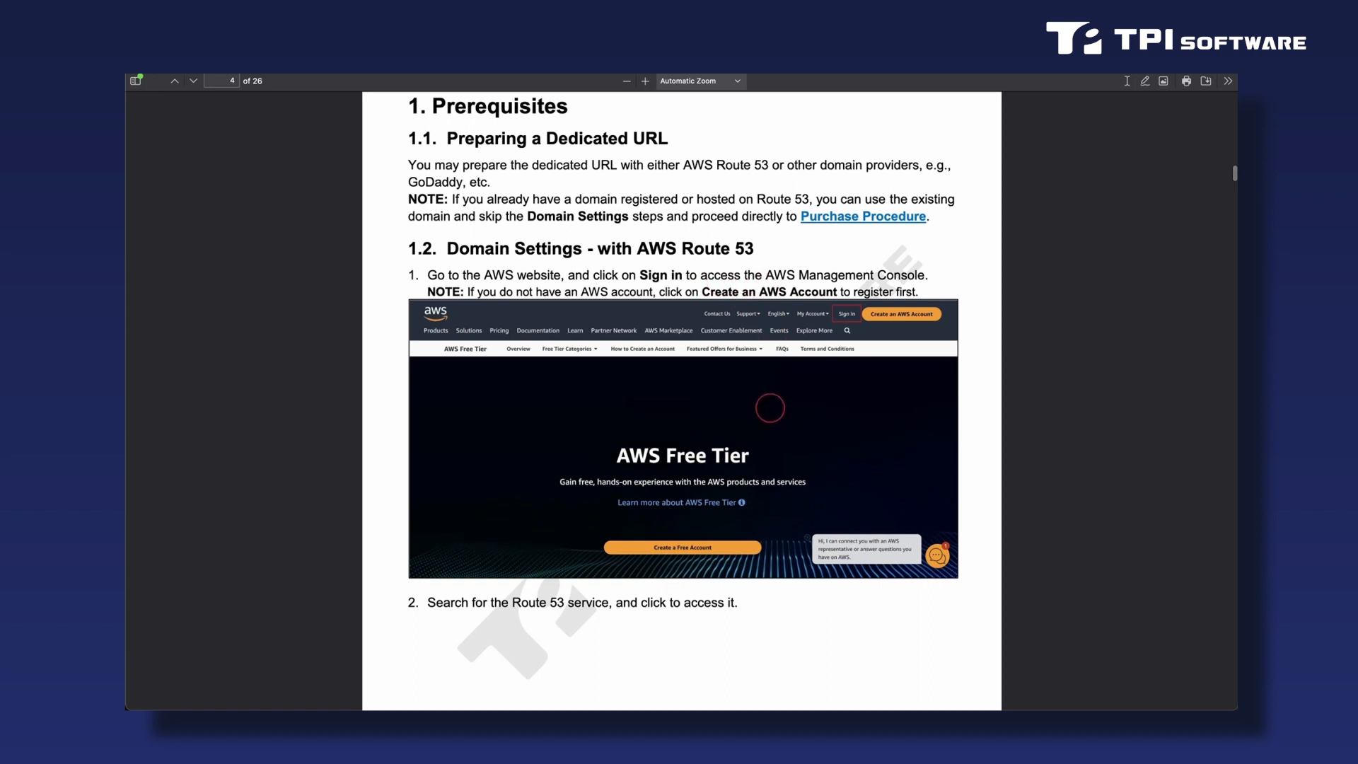
scroll(770, 409, down, 10)
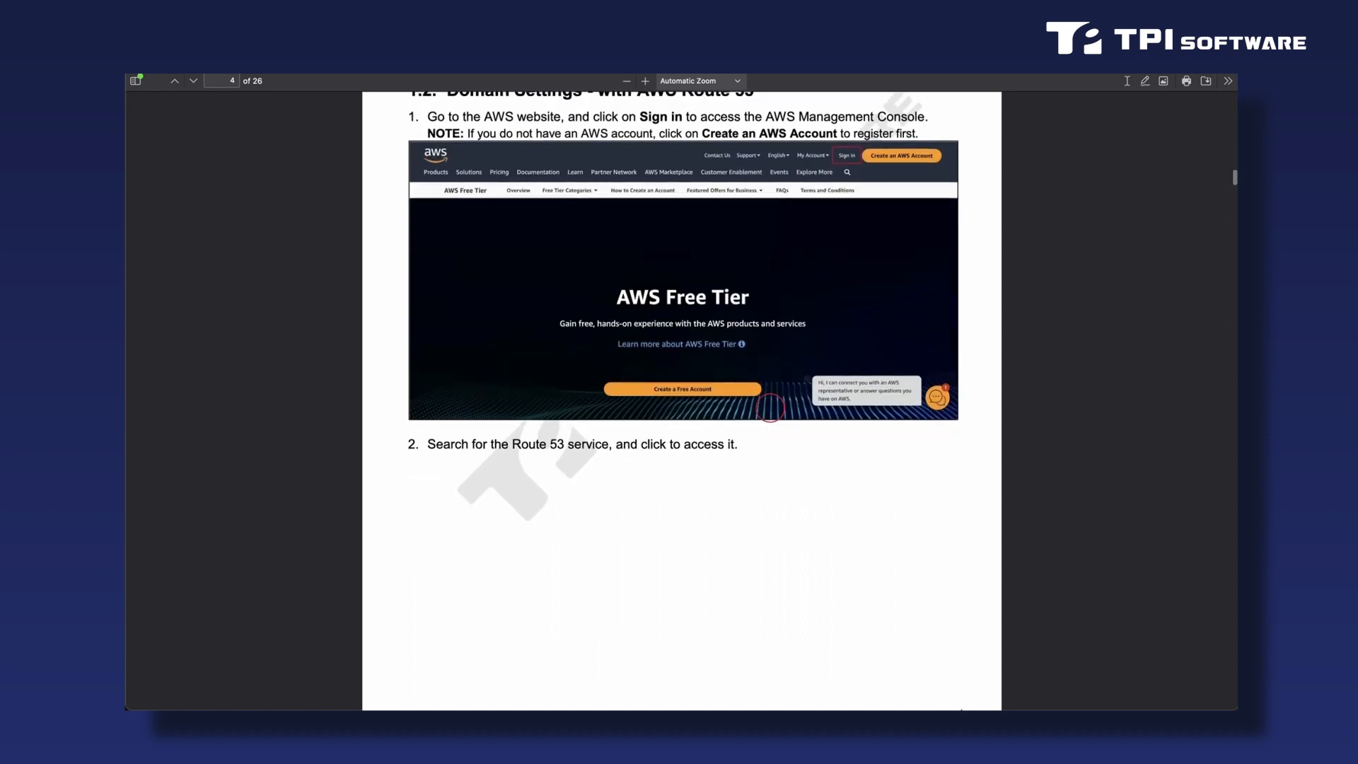
scroll(769, 408, down, 12)
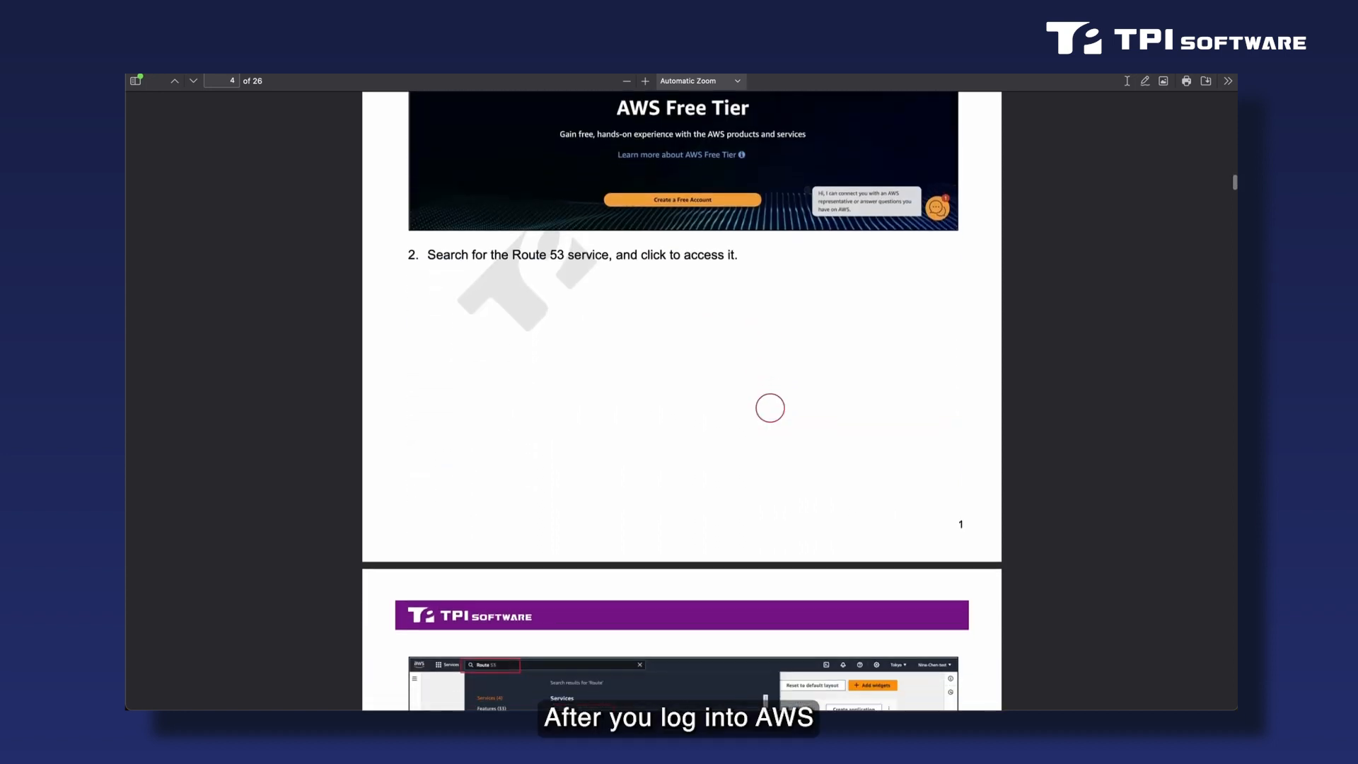
scroll(770, 408, down, 8)
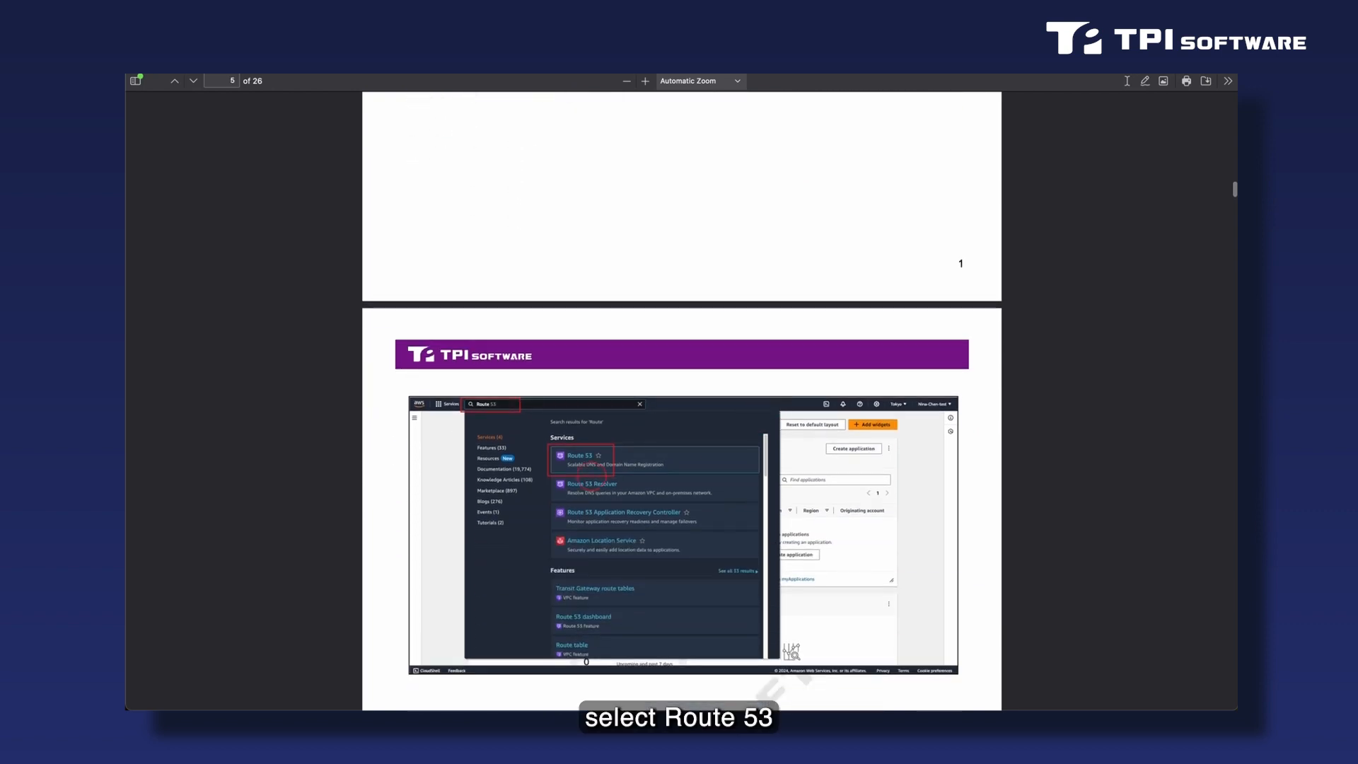
scroll(712, 472, down, 20)
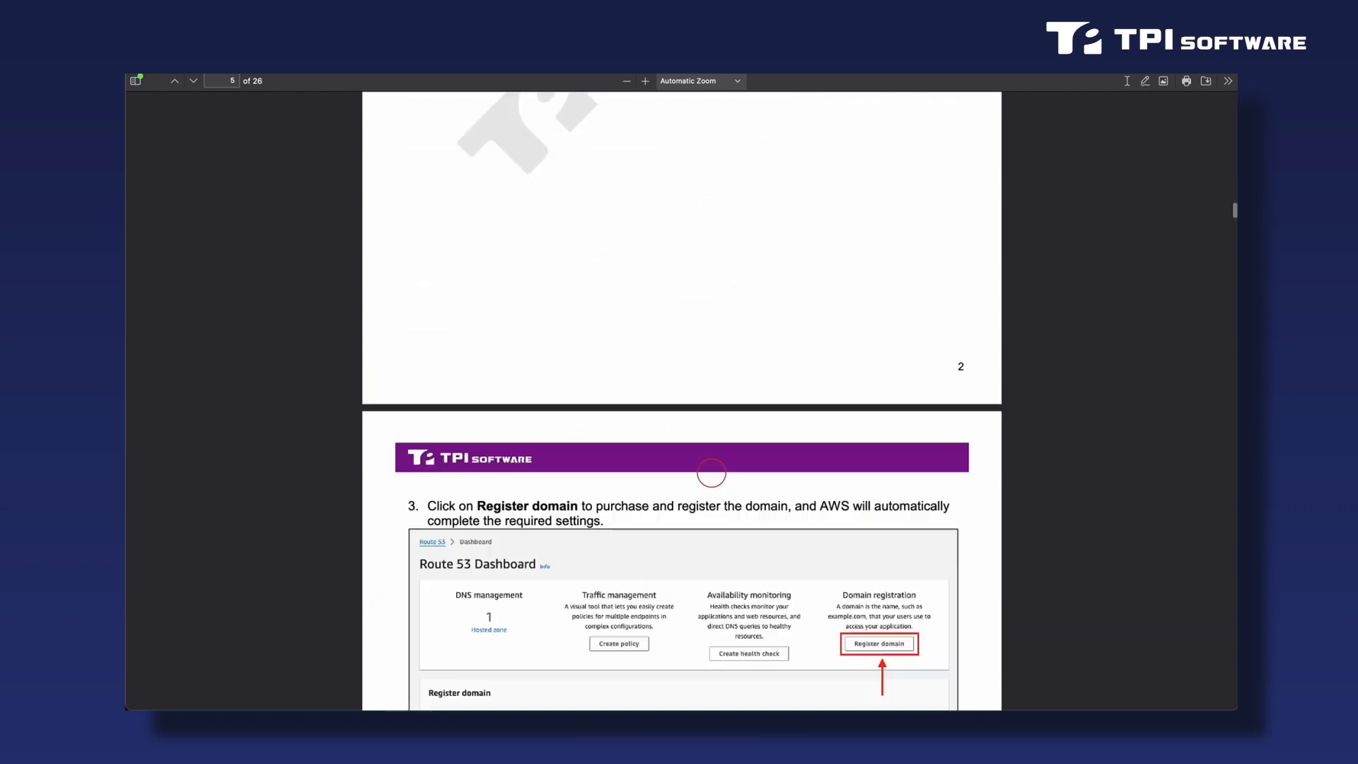
scroll(712, 472, down, 10)
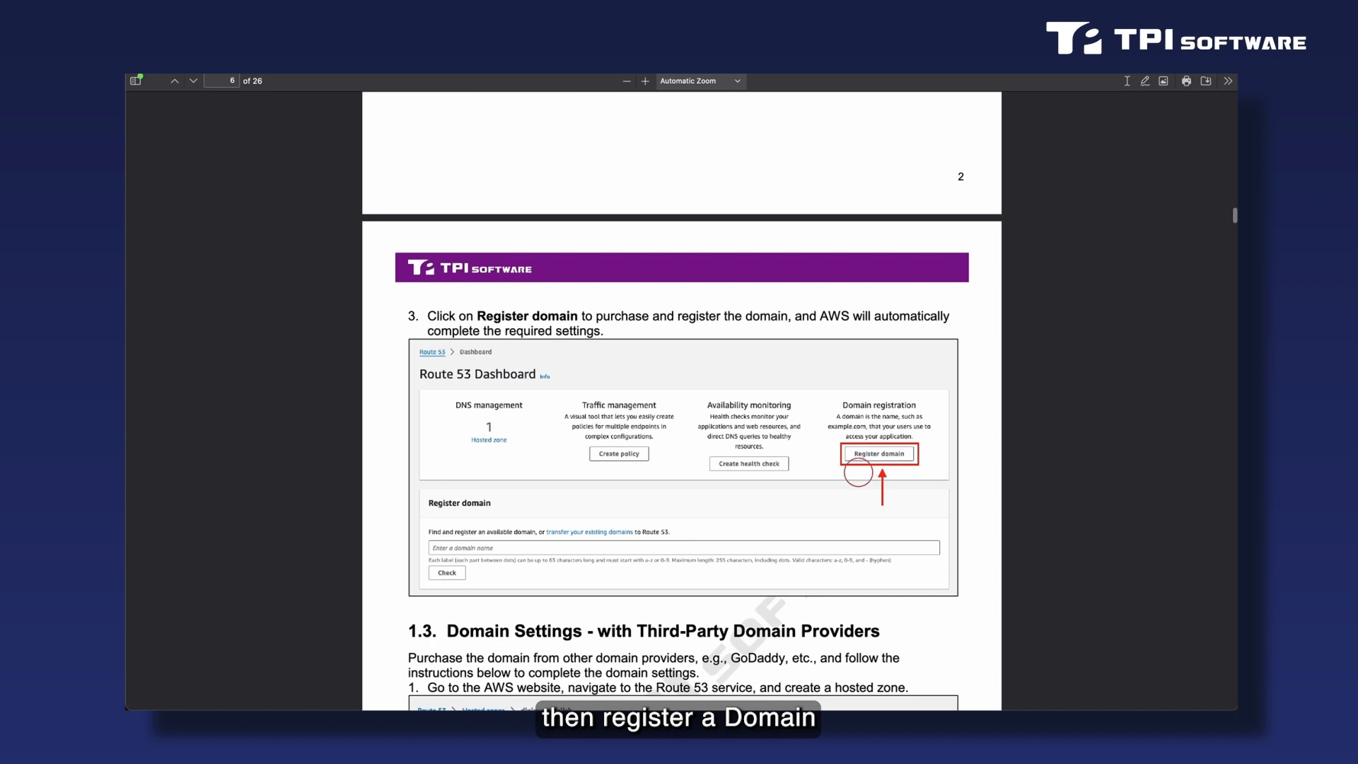
Read section 1.3 on third-party domain providers, covering the hosted zone's NS values and the nslookup query for their IP addresses.
scroll(771, 492, down, 12)
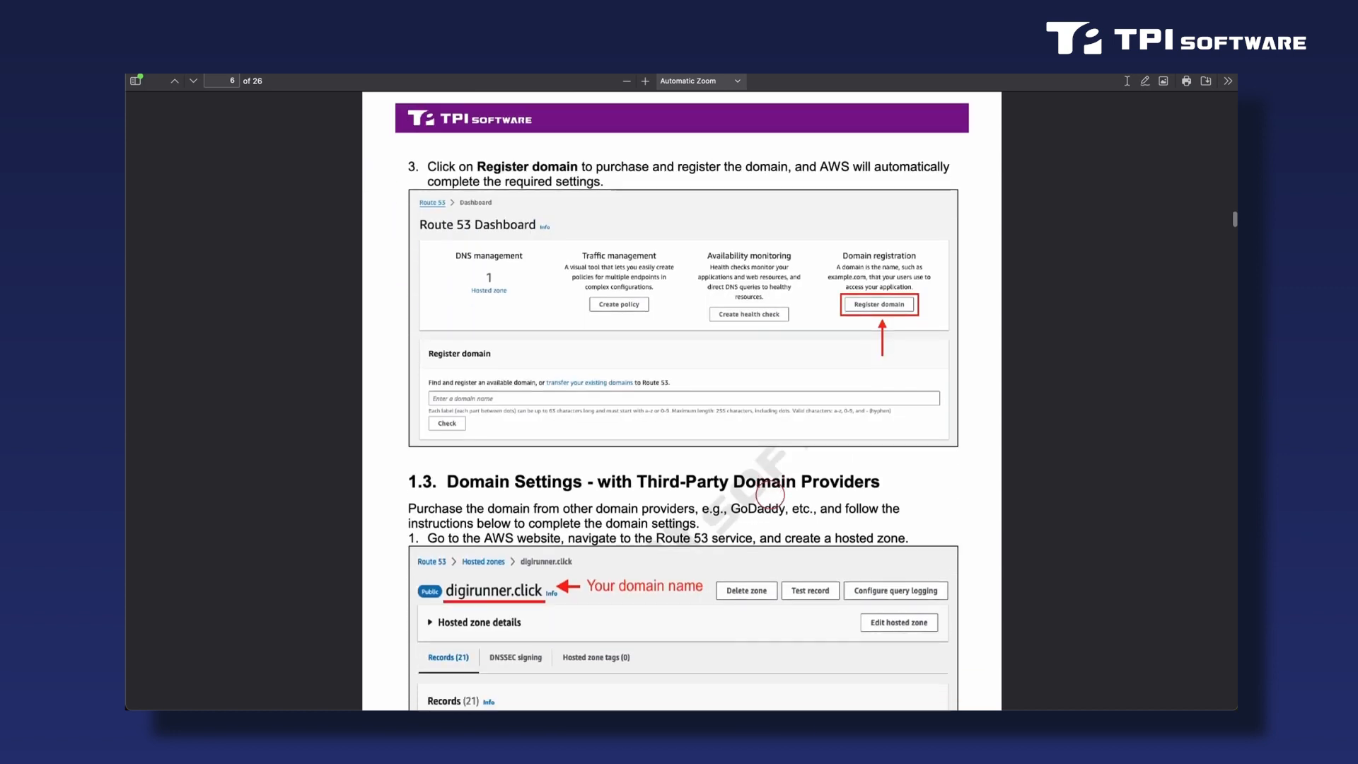
scroll(770, 492, down, 6)
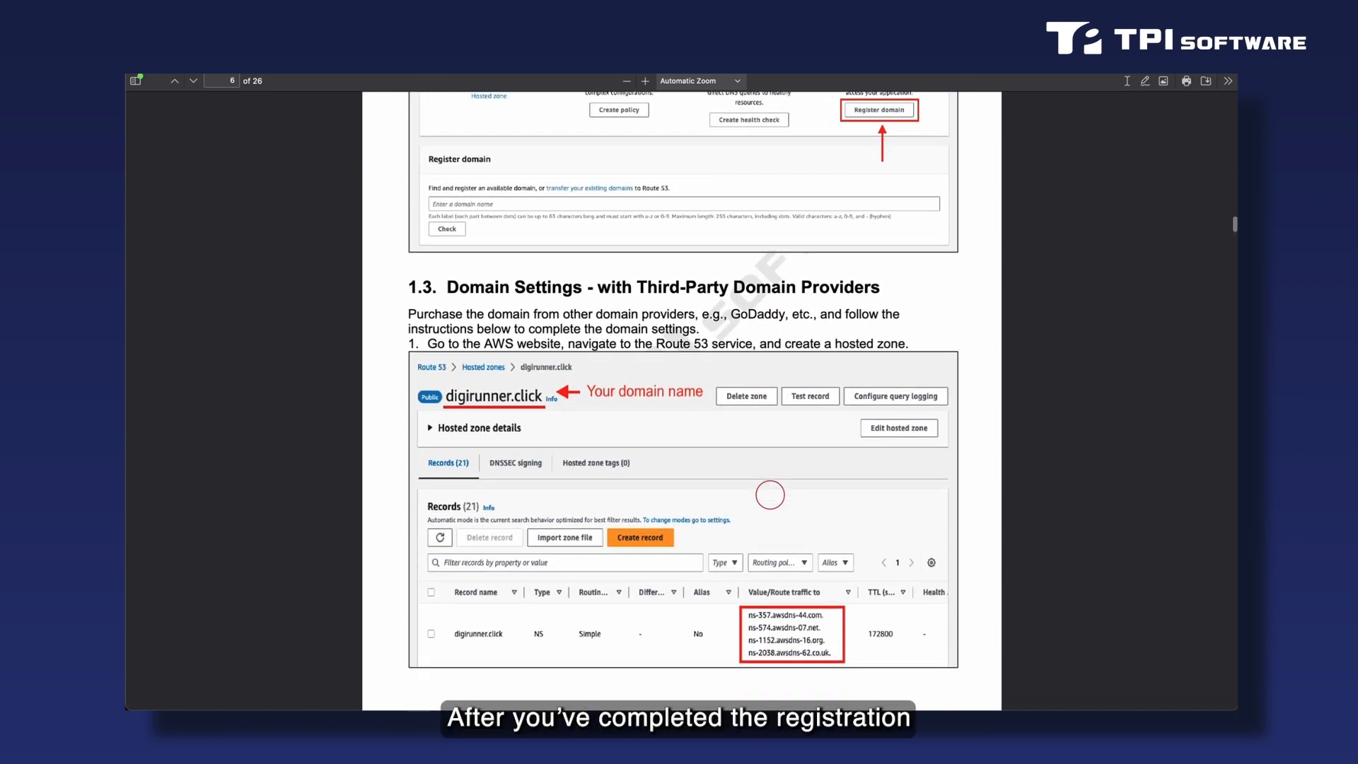
scroll(770, 499, down, 1)
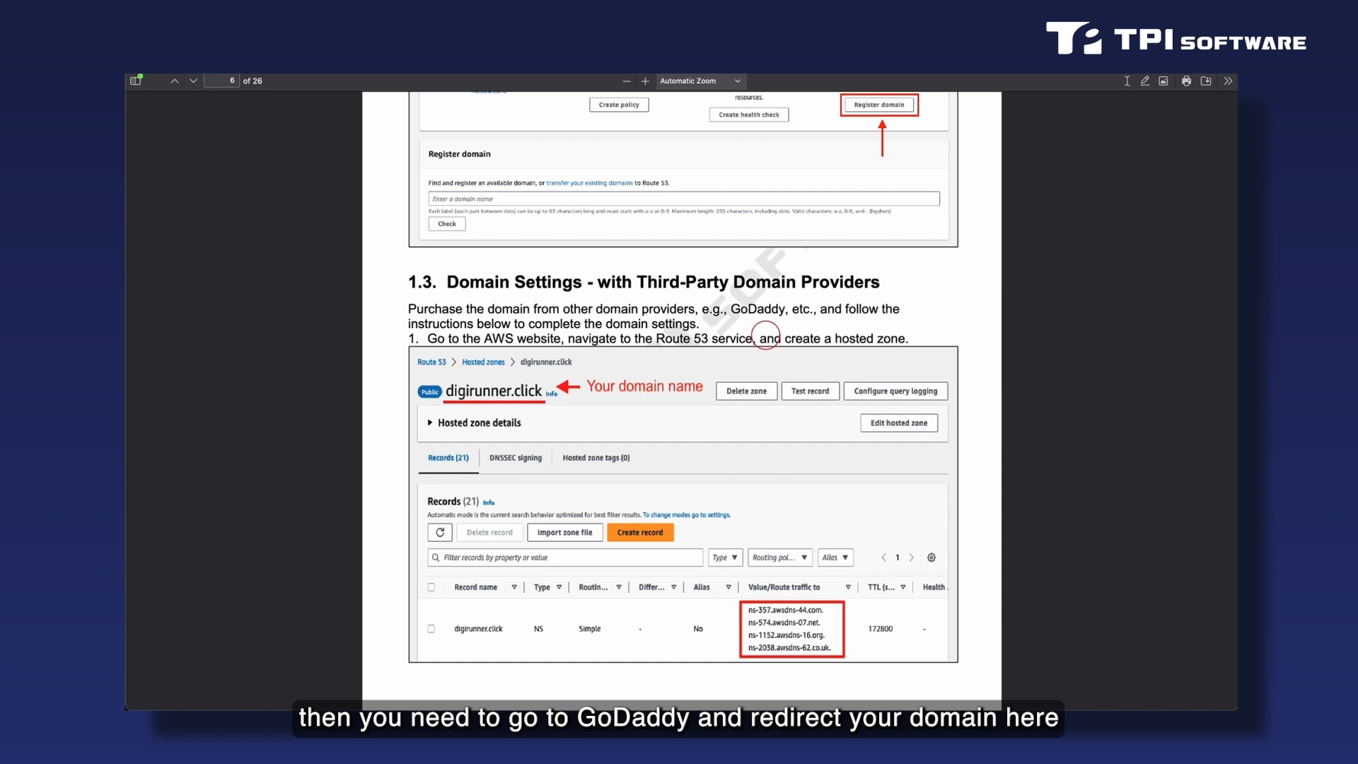
scroll(765, 335, down, 5)
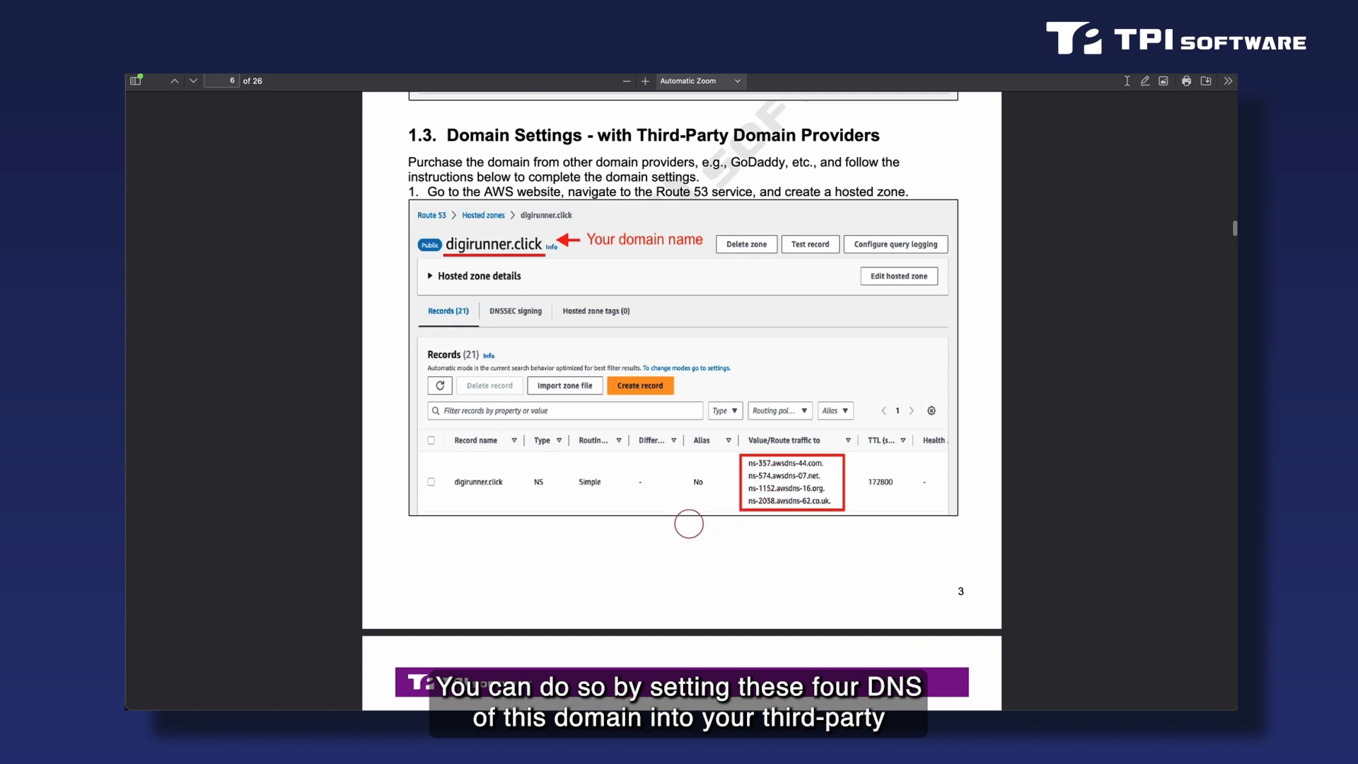
scroll(688, 523, down, 1)
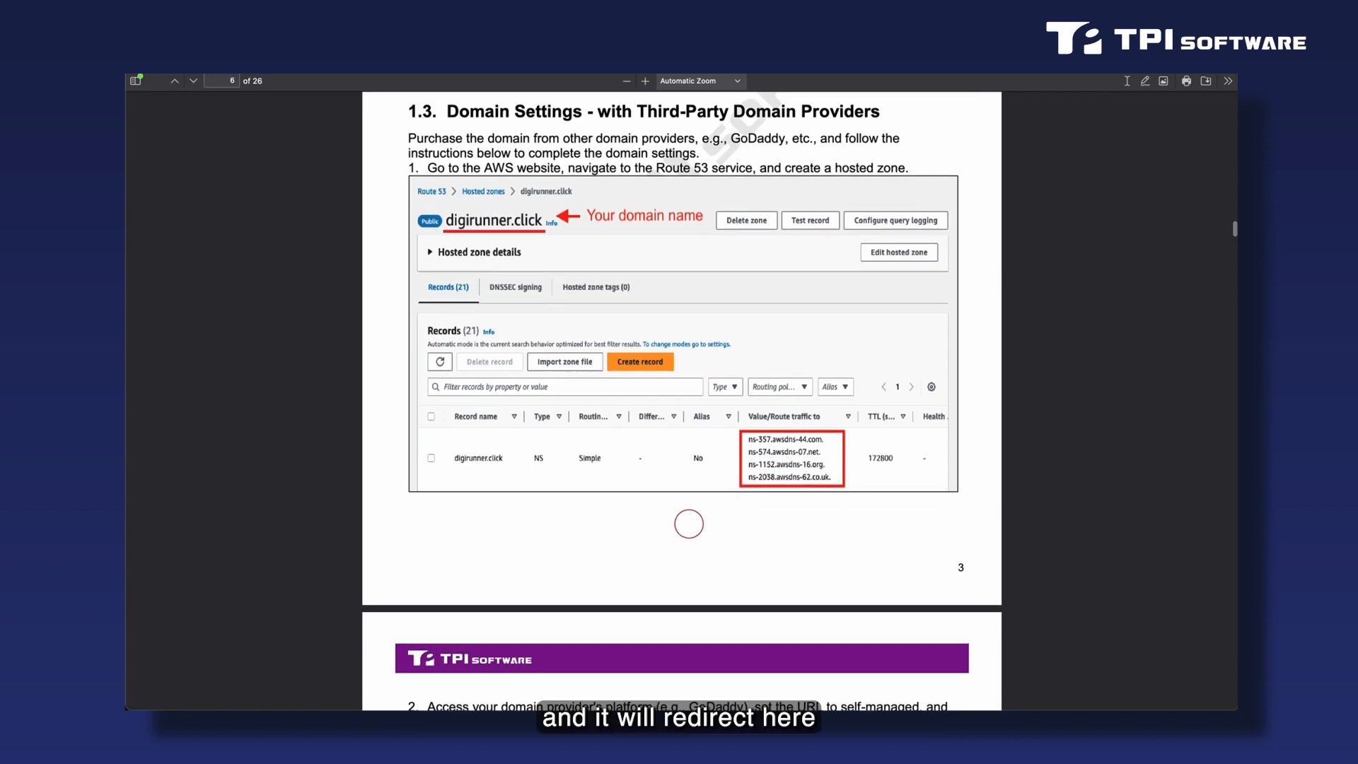
scroll(689, 524, down, 1)
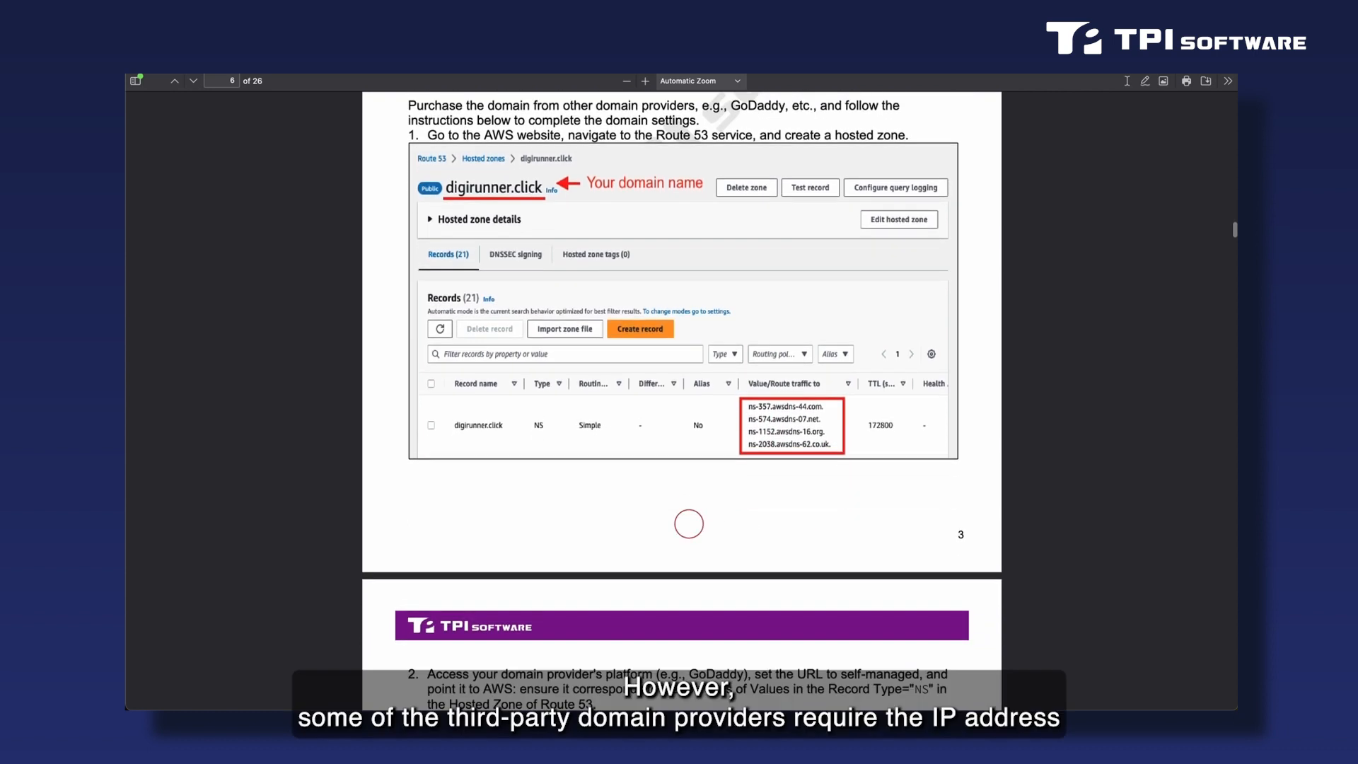
scroll(689, 524, up, 1)
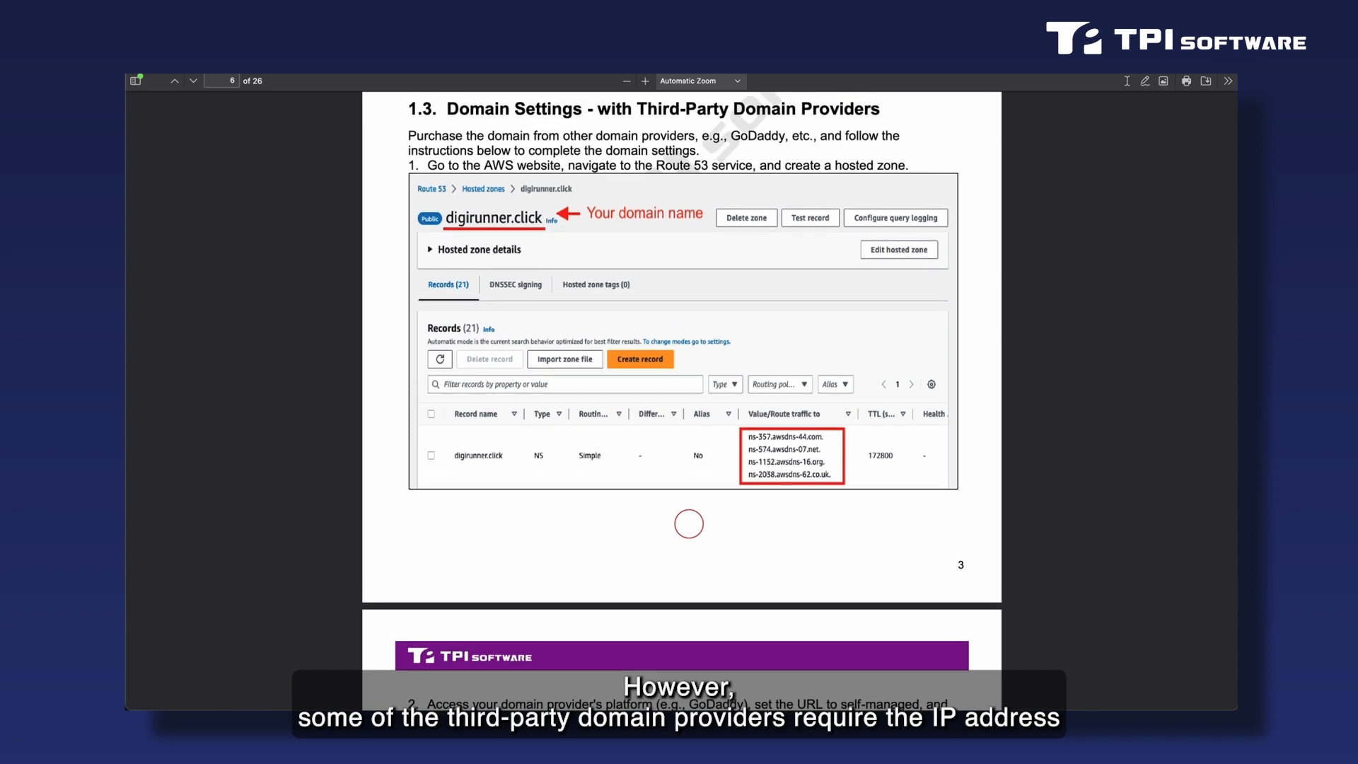
scroll(689, 524, down, 10)
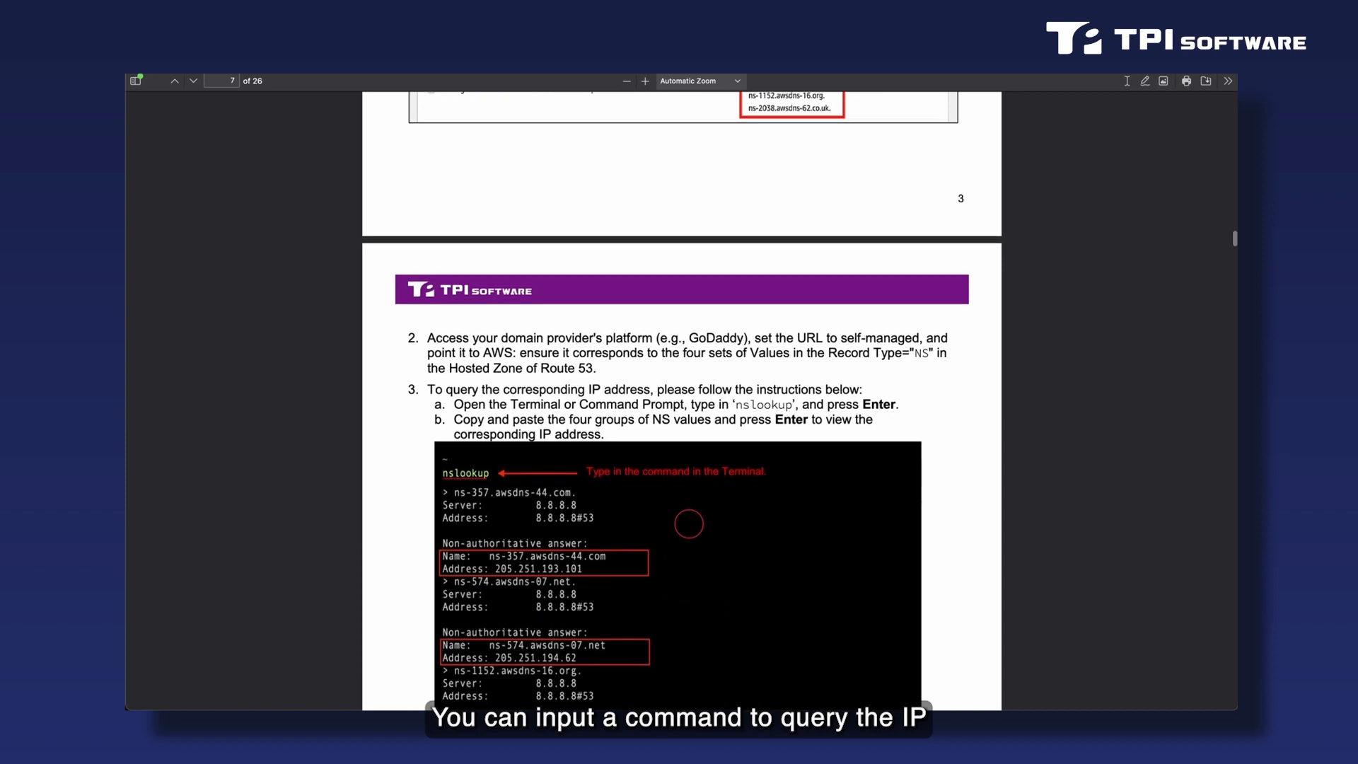
scroll(688, 523, down, 2)
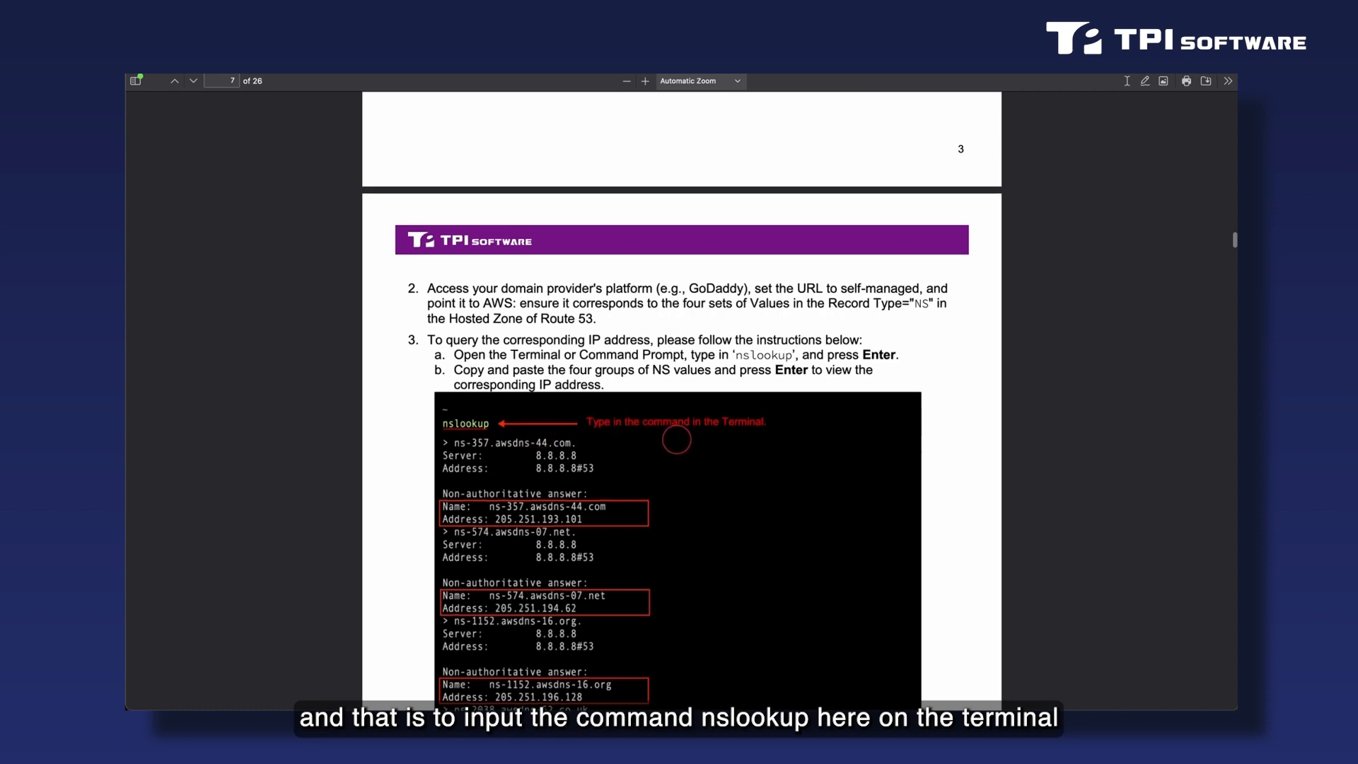
scroll(676, 439, up, 10)
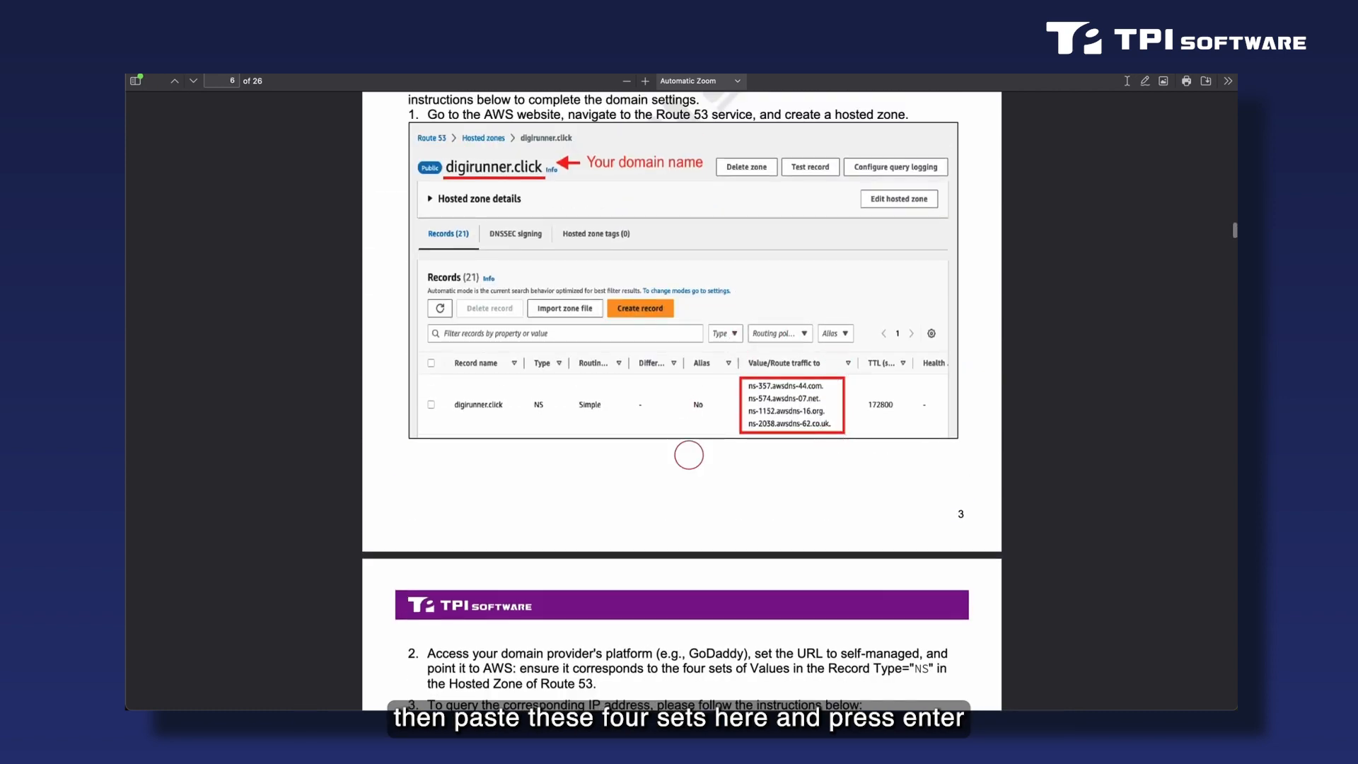
scroll(688, 454, down, 10)
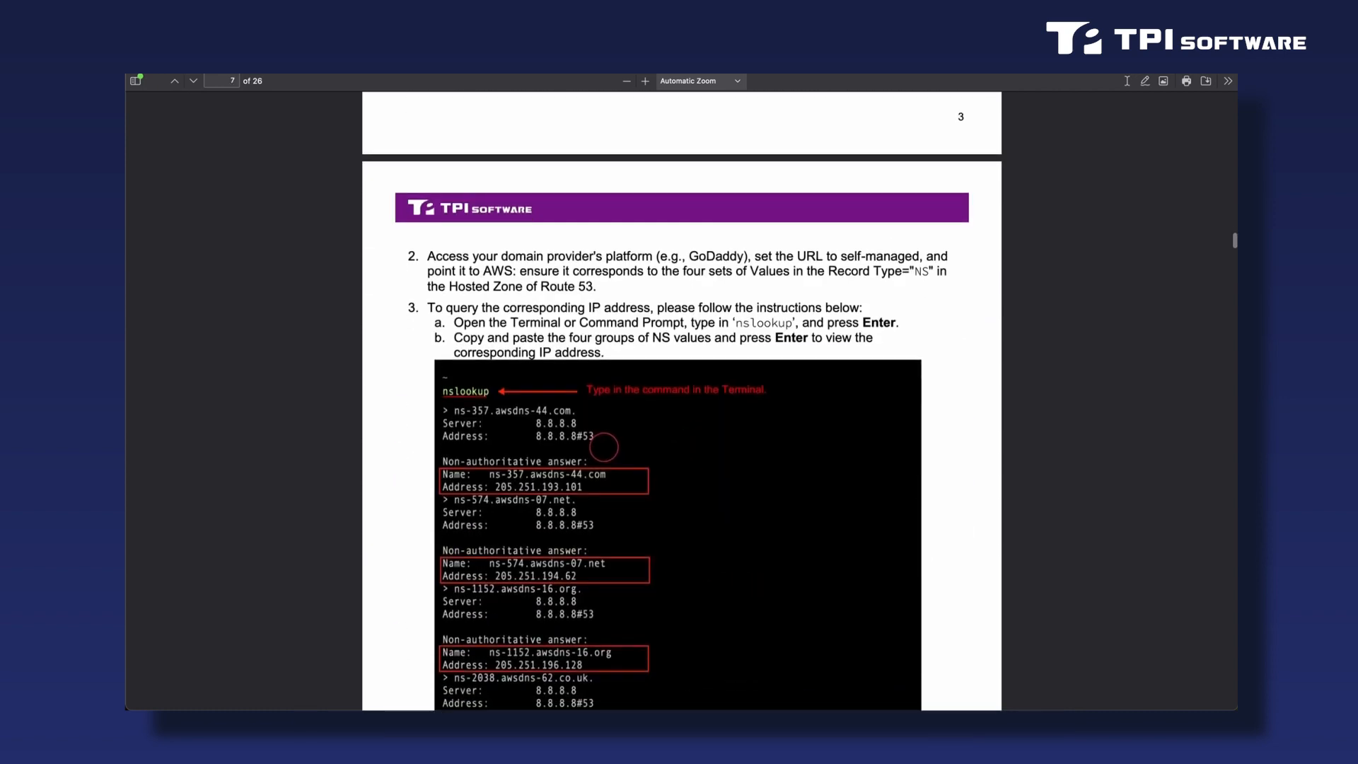
scroll(697, 491, down, 3)
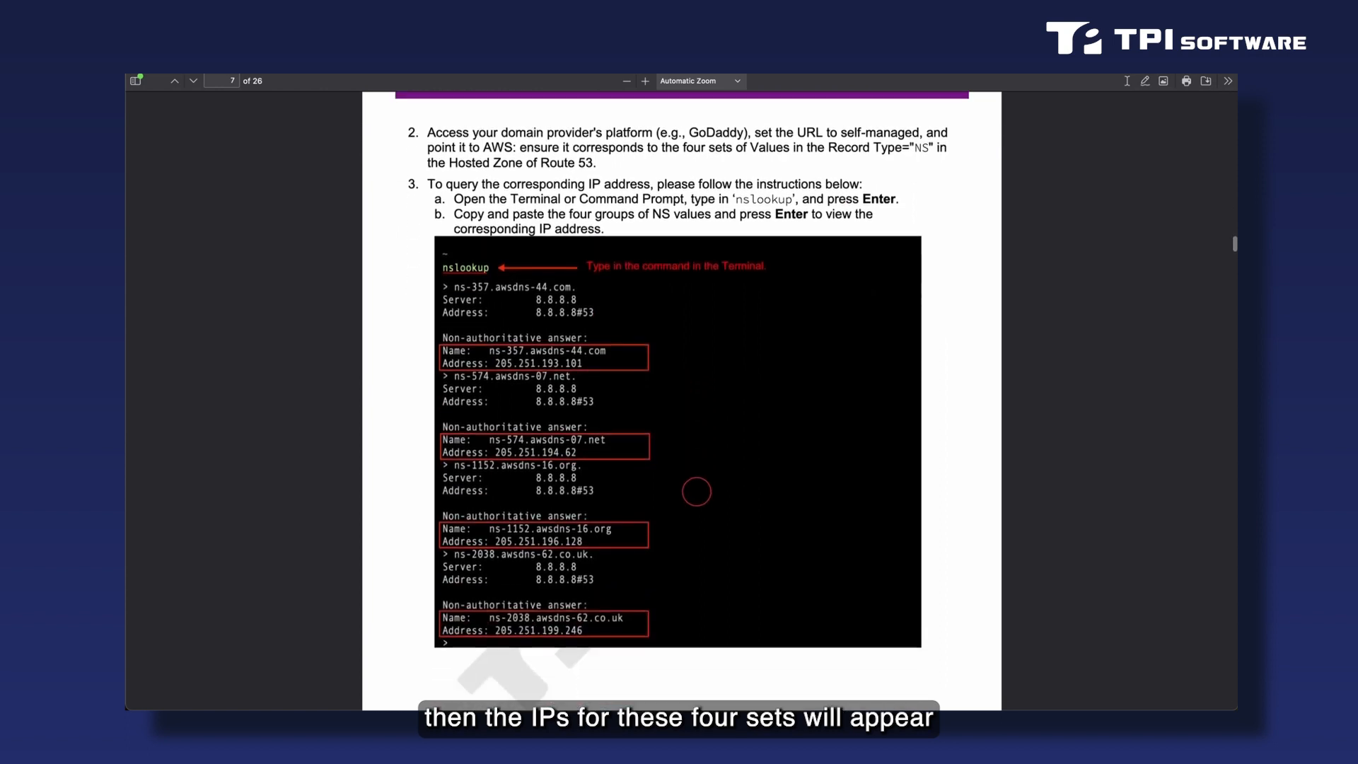
Read the start of the guide's Purchase Procedure chapter on searching for digiRunner and its search results.
scroll(697, 491, down, 11)
scroll(697, 491, down, 5)
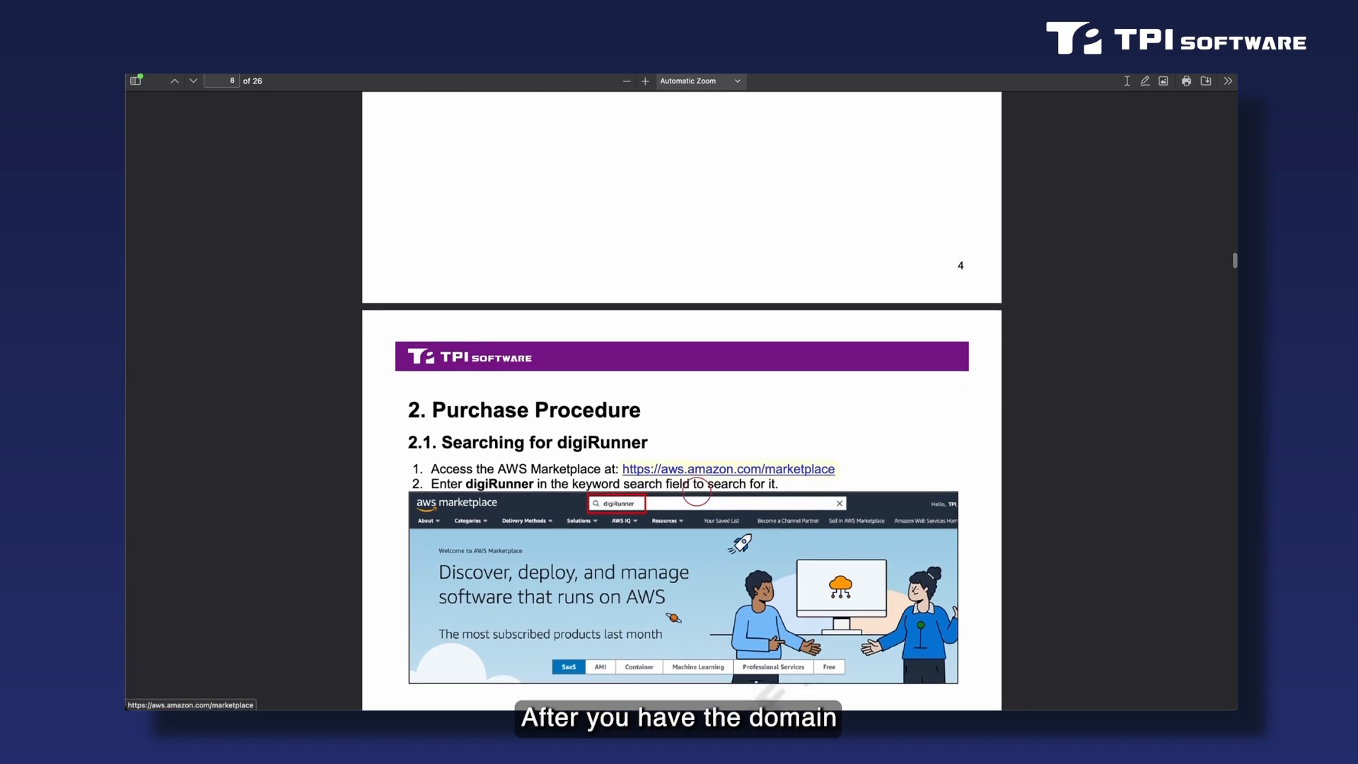
scroll(697, 491, down, 2)
scroll(696, 491, down, 4)
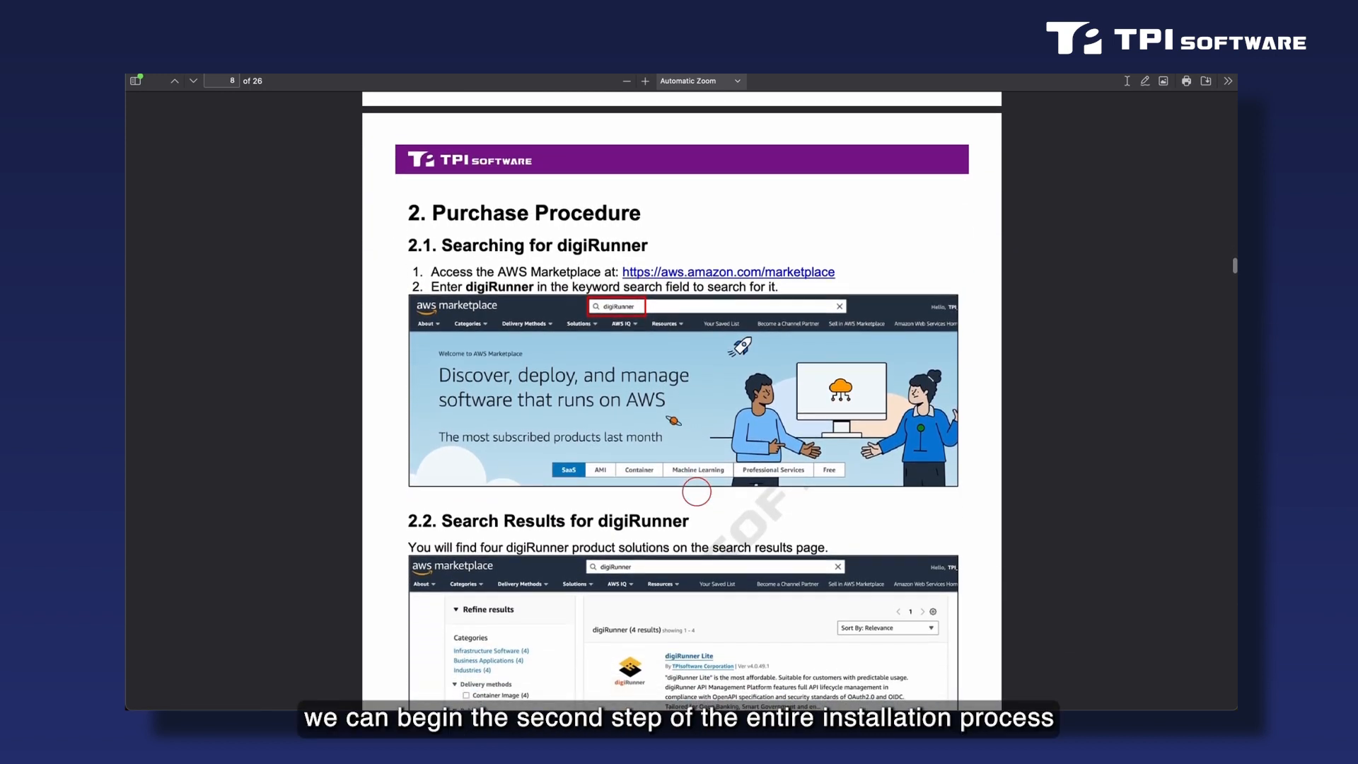
scroll(697, 491, down, 1)
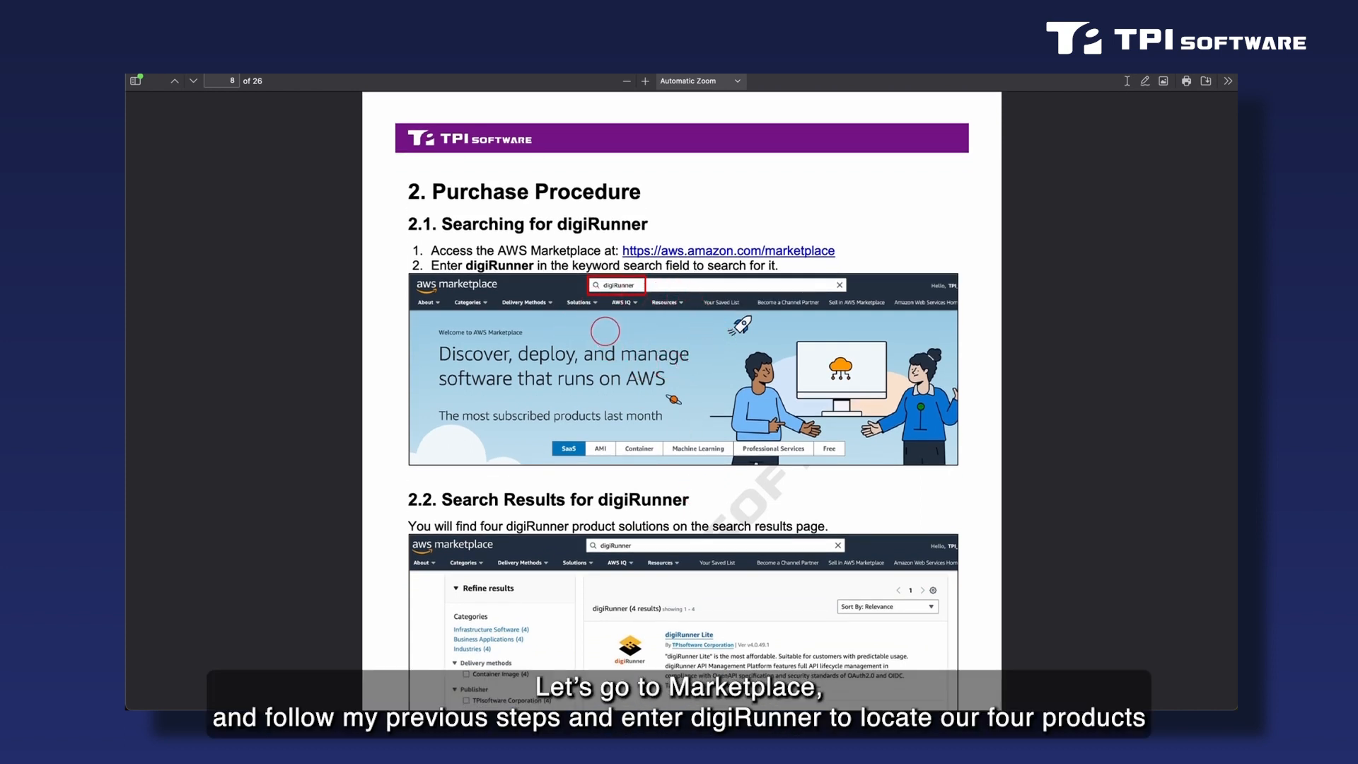
Read the guide's digiRunner search results and section 2.3, comparing the four solutions' features and AWS resources, and continue past that section.
scroll(676, 318, down, 10)
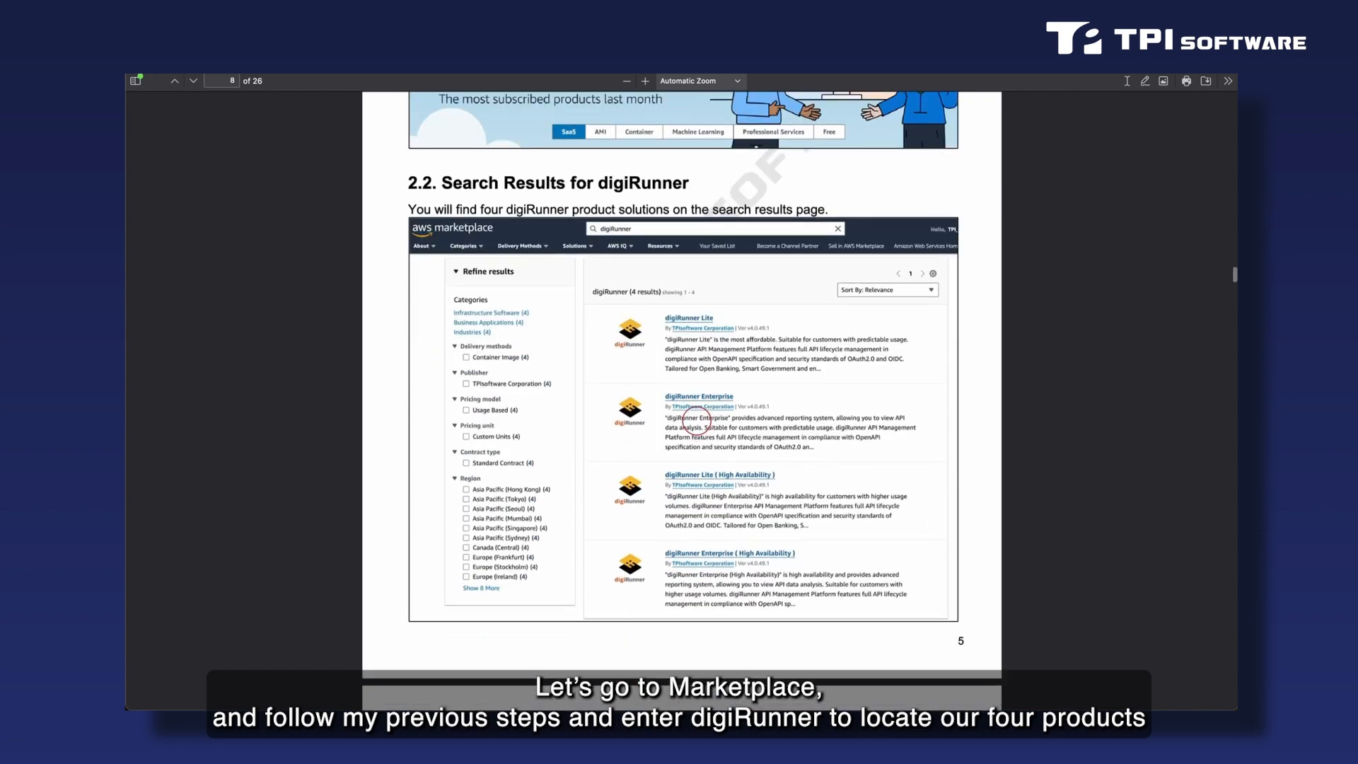
scroll(697, 421, down, 13)
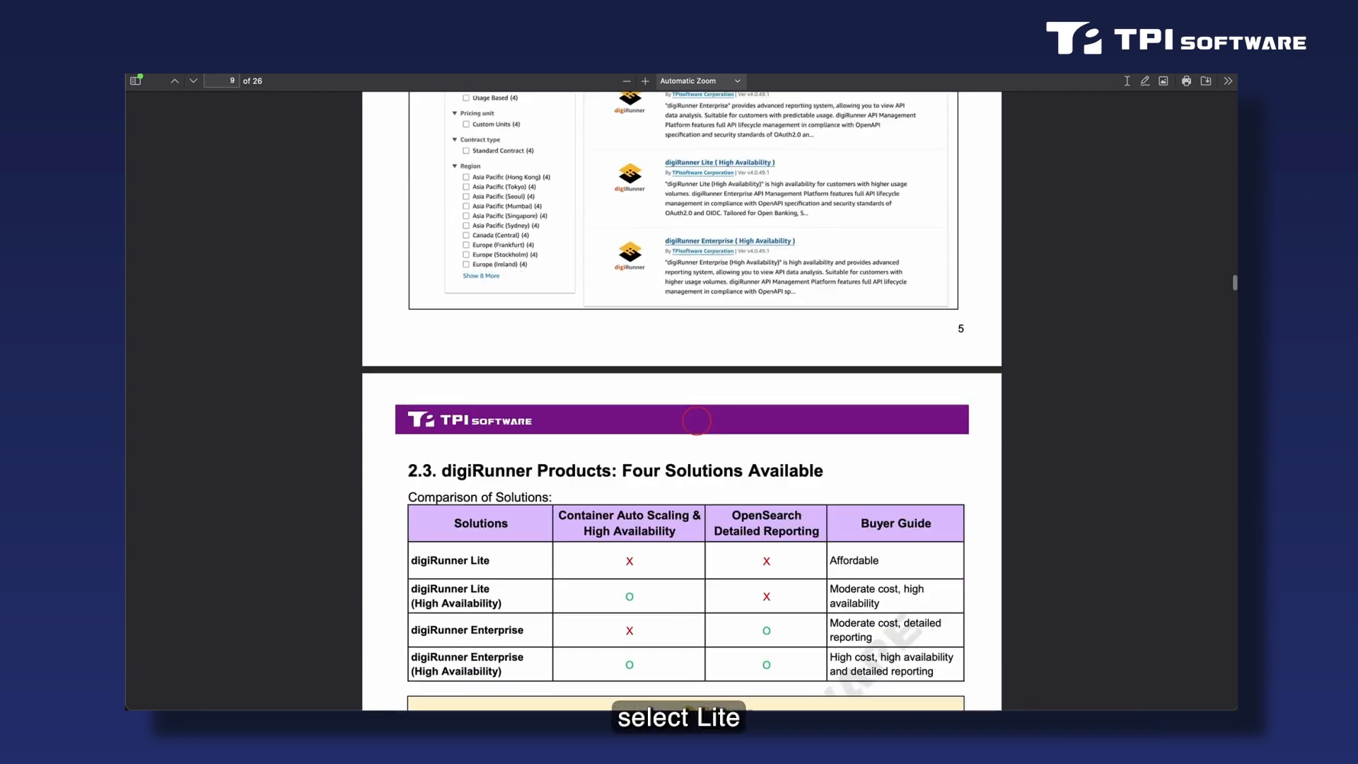
scroll(696, 421, down, 6)
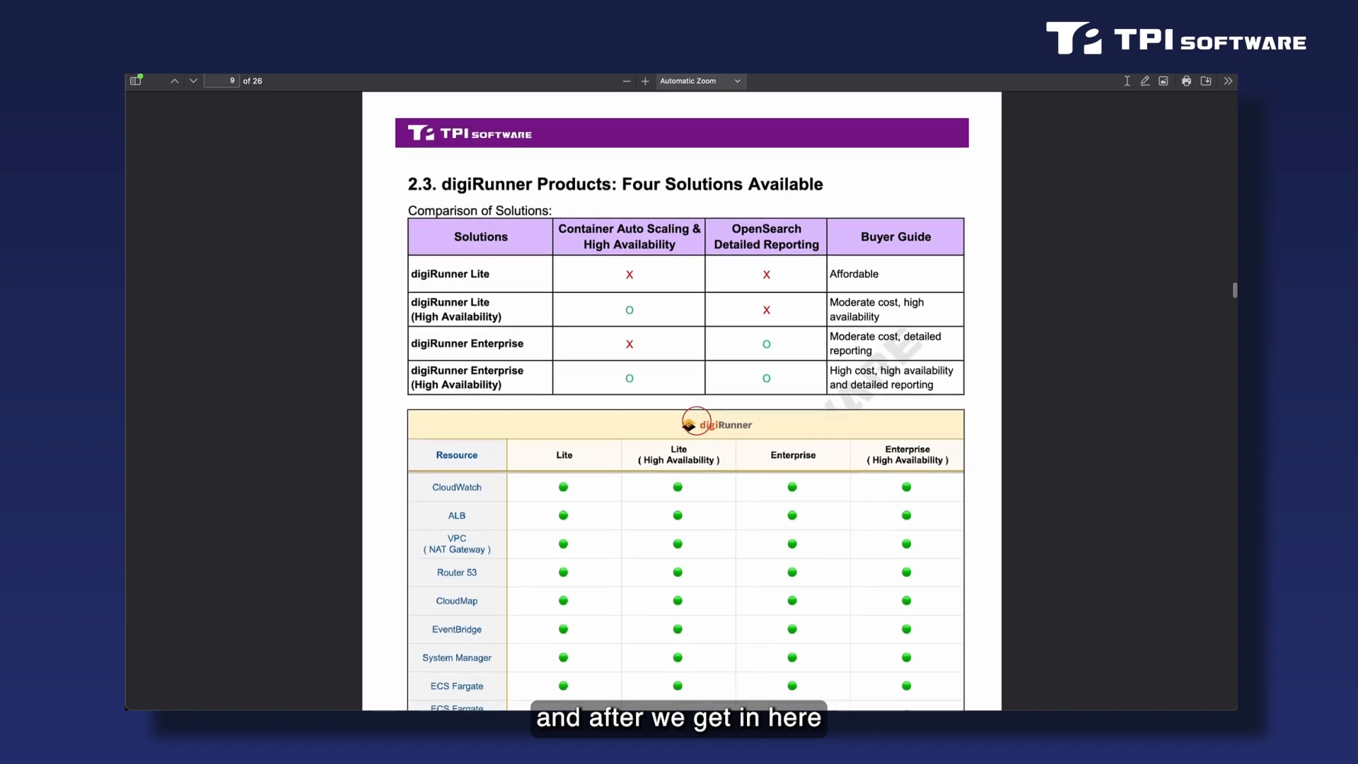
scroll(697, 421, down, 1)
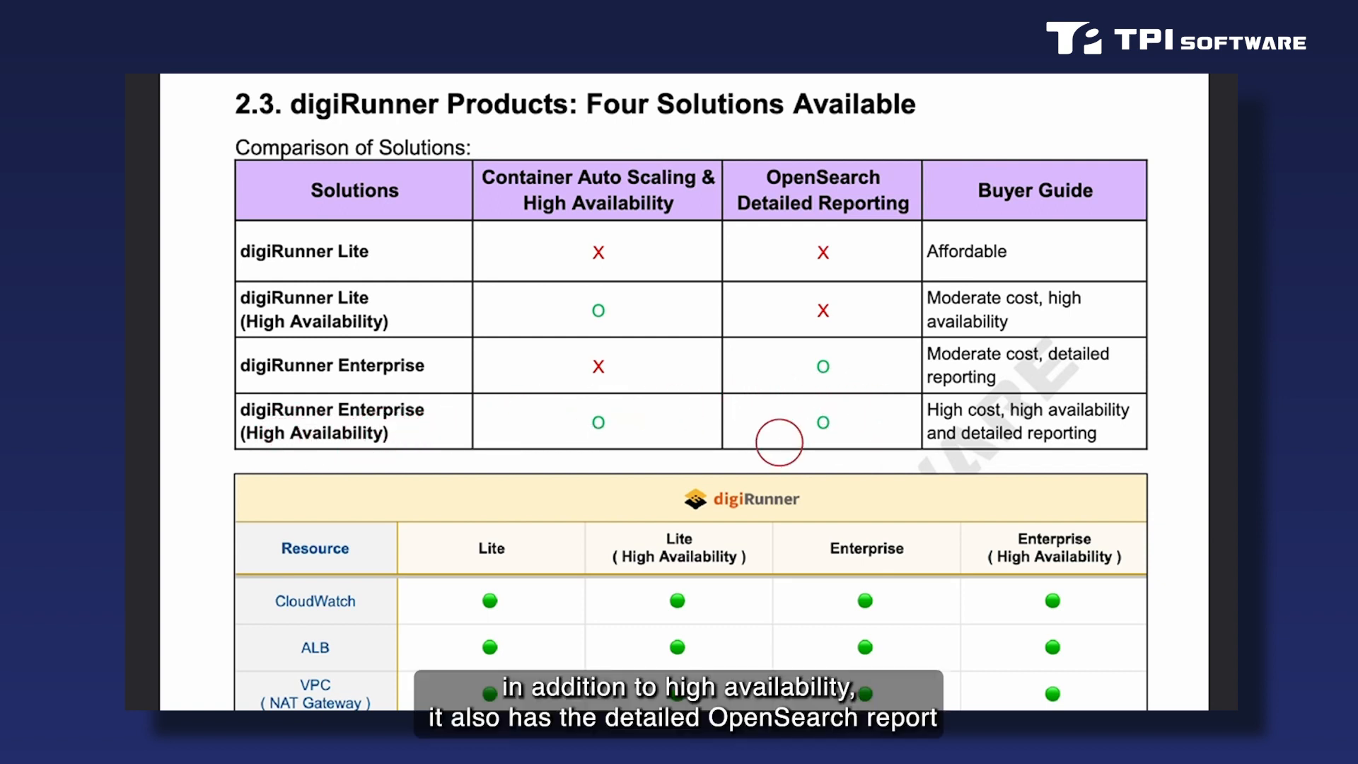
scroll(841, 431, down, 5)
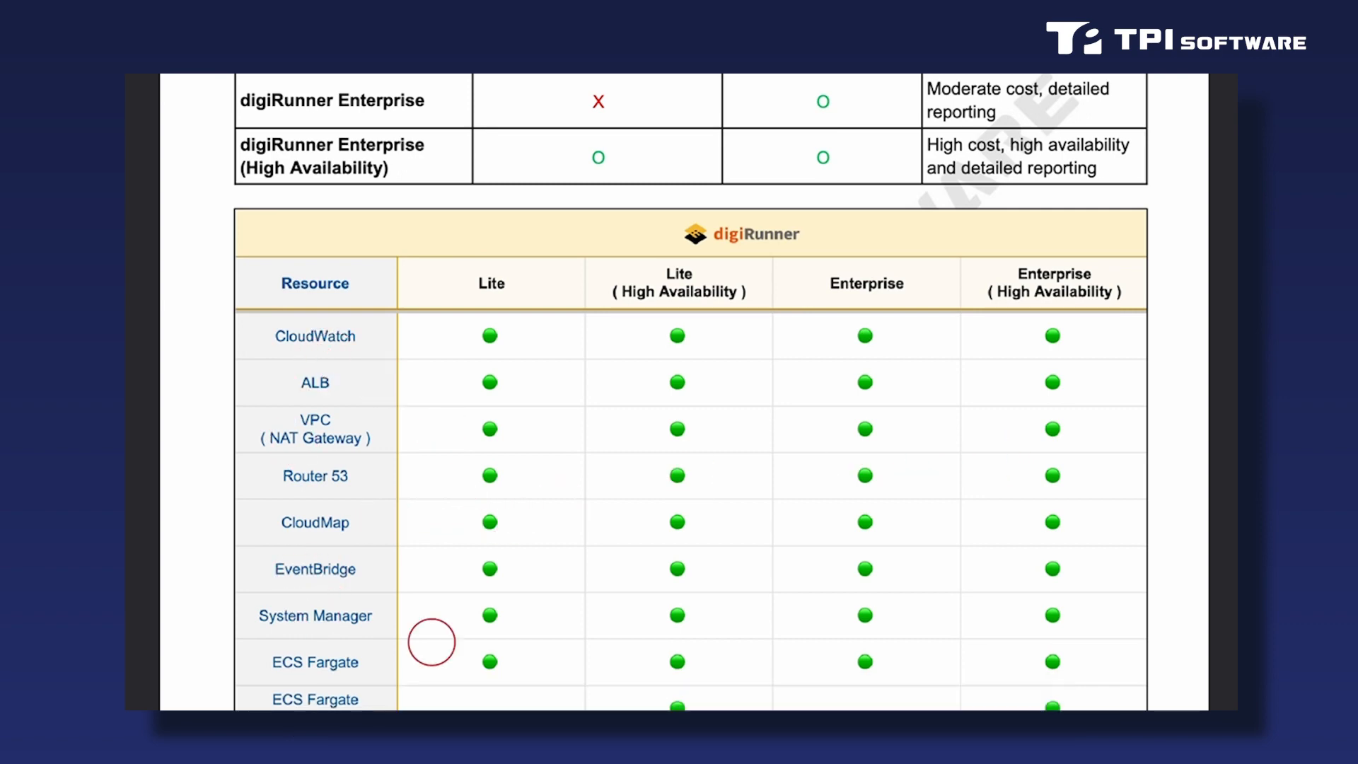
scroll(432, 643, down, 7)
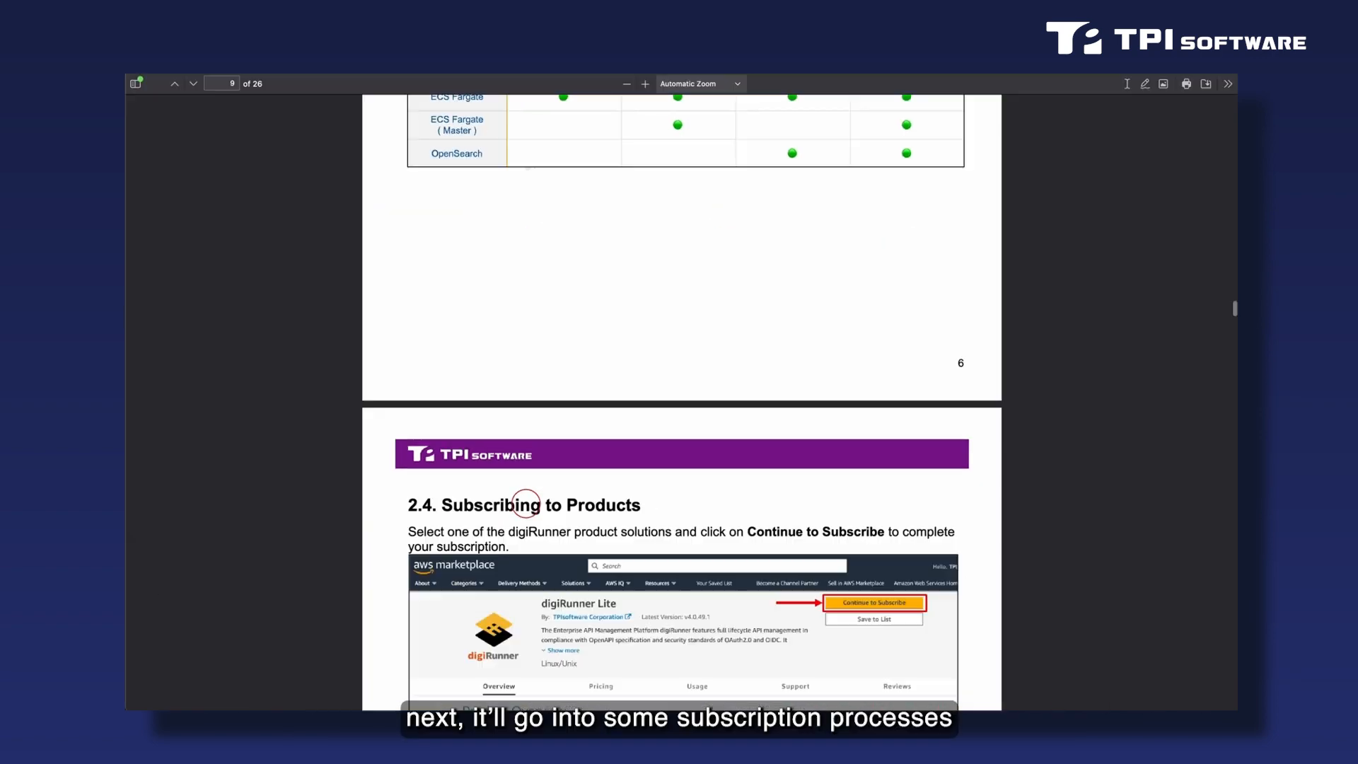
scroll(524, 506, down, 5)
scroll(525, 503, down, 1)
scroll(525, 503, down, 1)
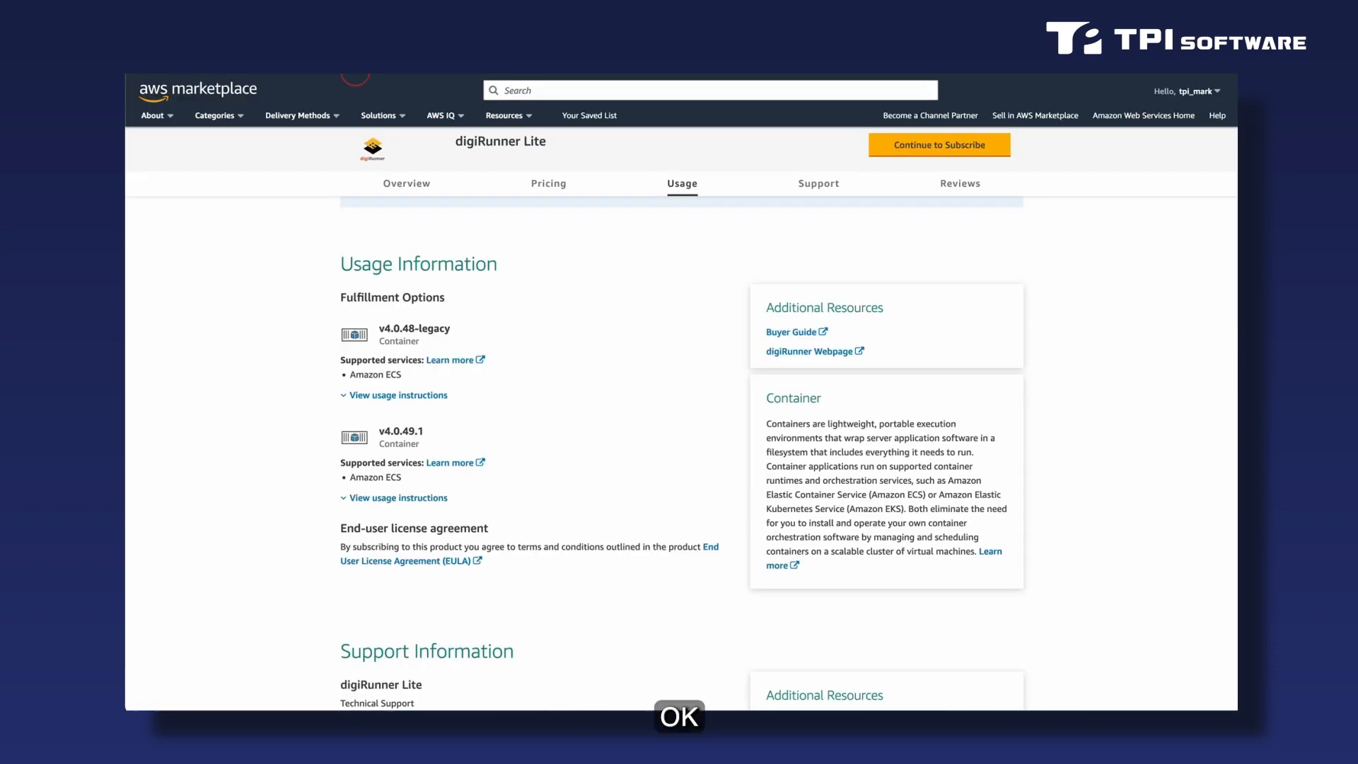
Return to the digiRunner Lite product page on AWS Marketplace, continue to its subscription page and review the terms and conditions.
scroll(595, 279, up, 5)
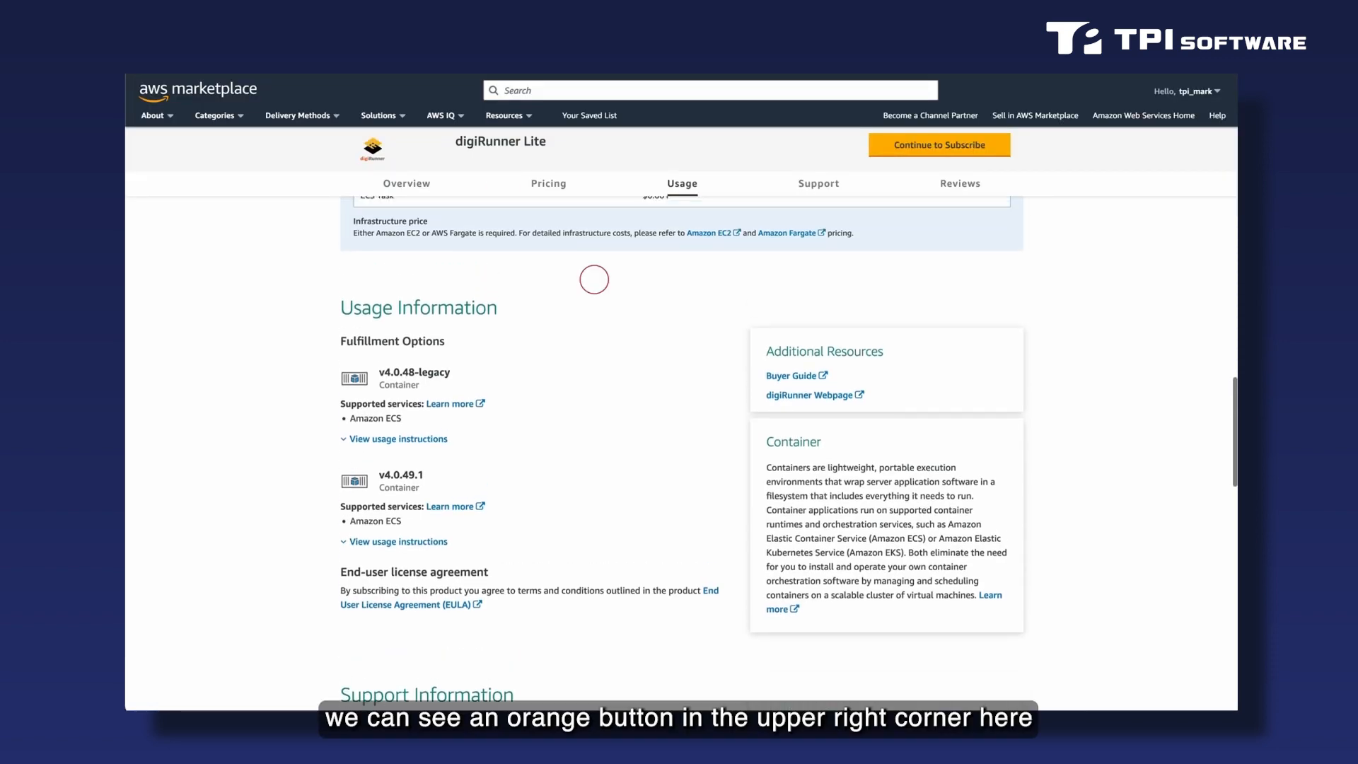
scroll(595, 280, up, 5)
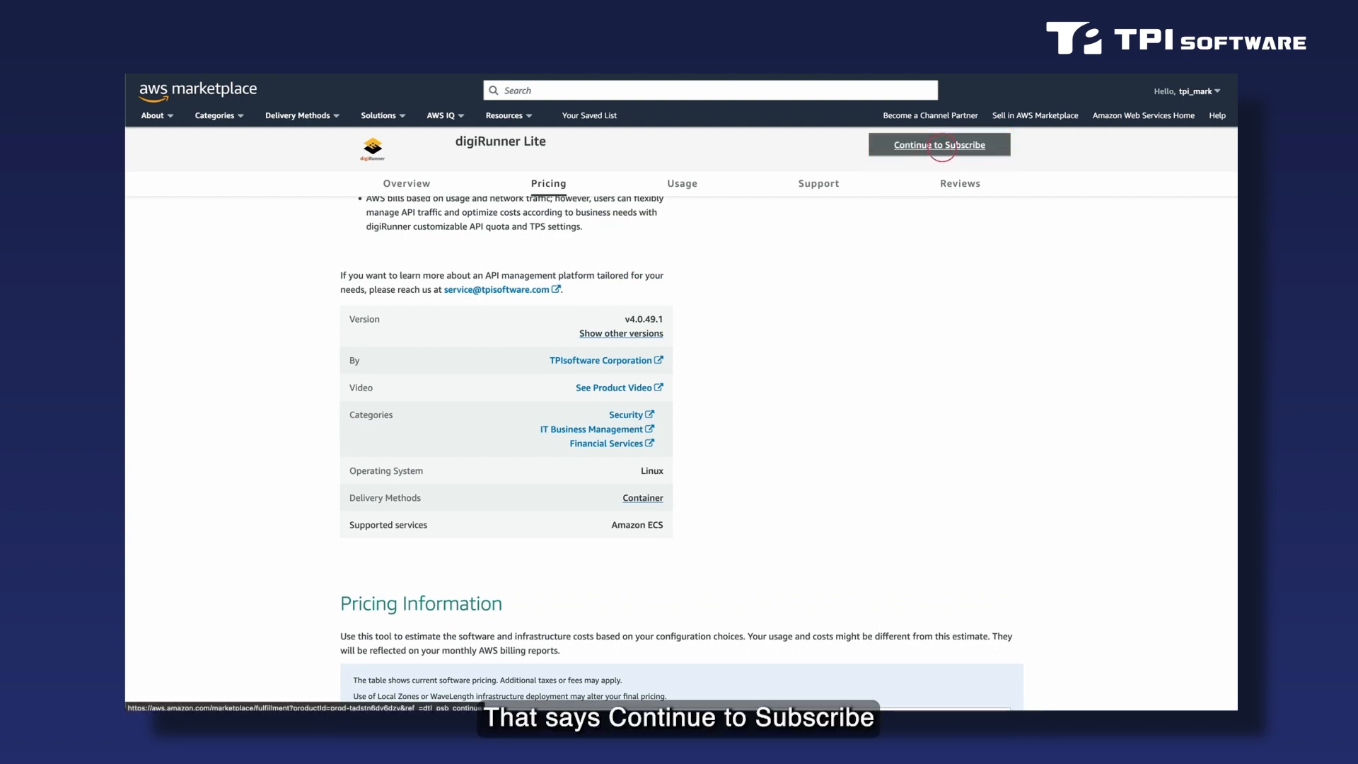
click(942, 147)
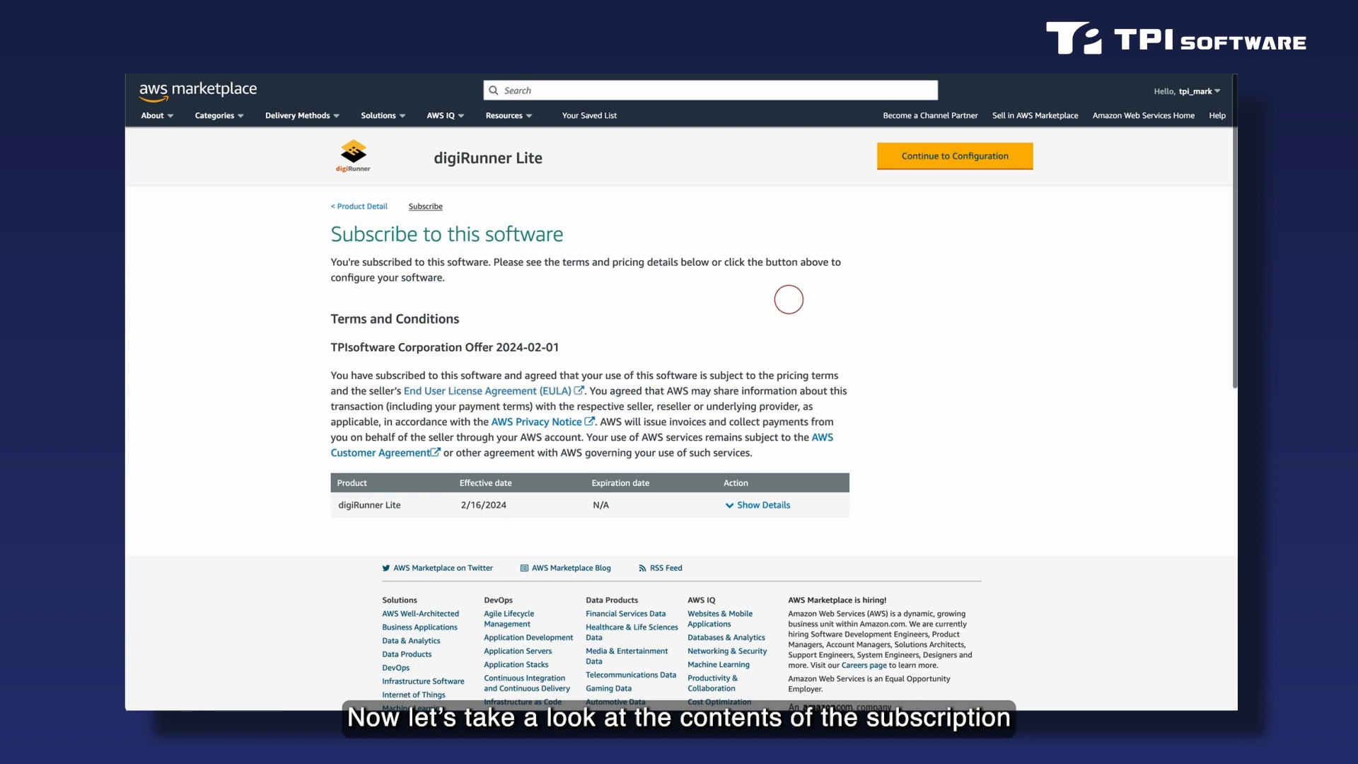
scroll(789, 299, down, 2)
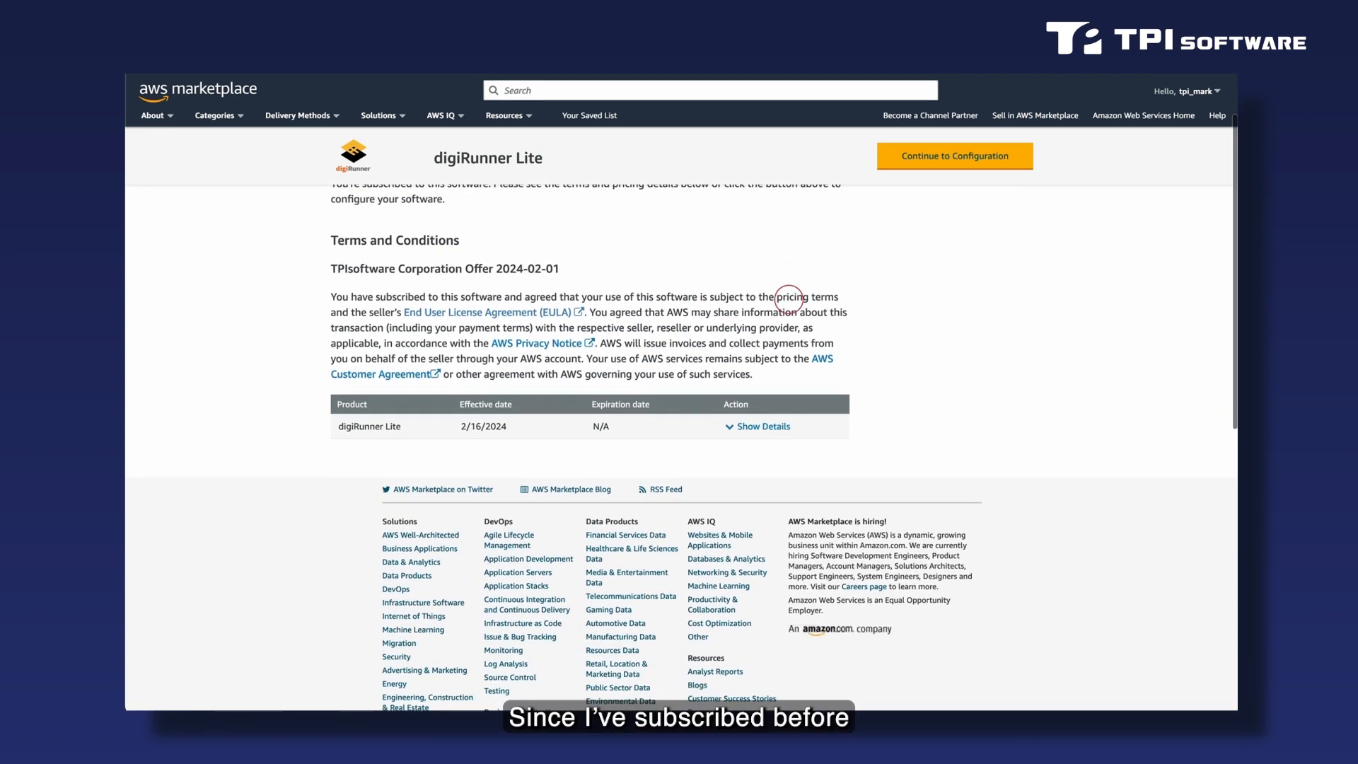
scroll(789, 300, up, 2)
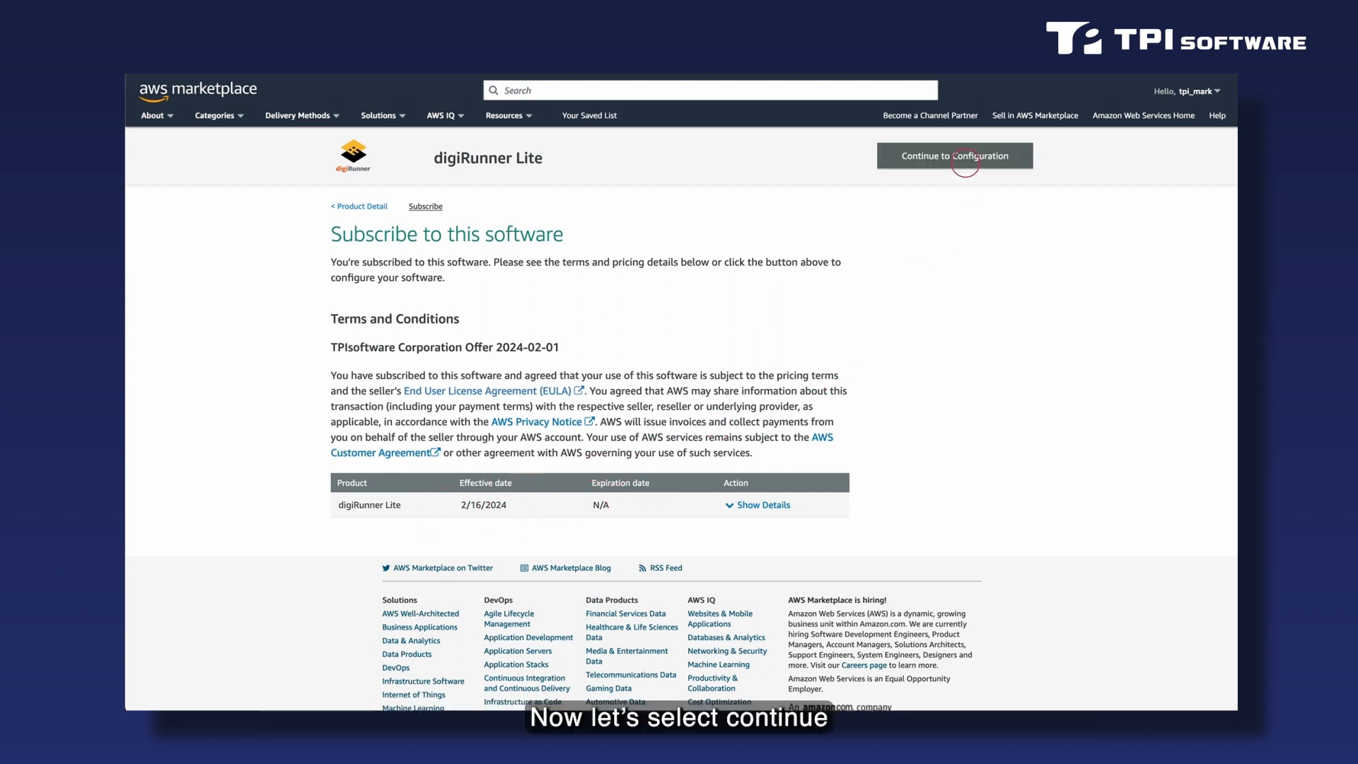
Continue to the software configuration, keep fulfillment option v4.0.49.1 and software version v4.0.49.1 (Feb 02, 2024), and proceed to launch.
click(961, 164)
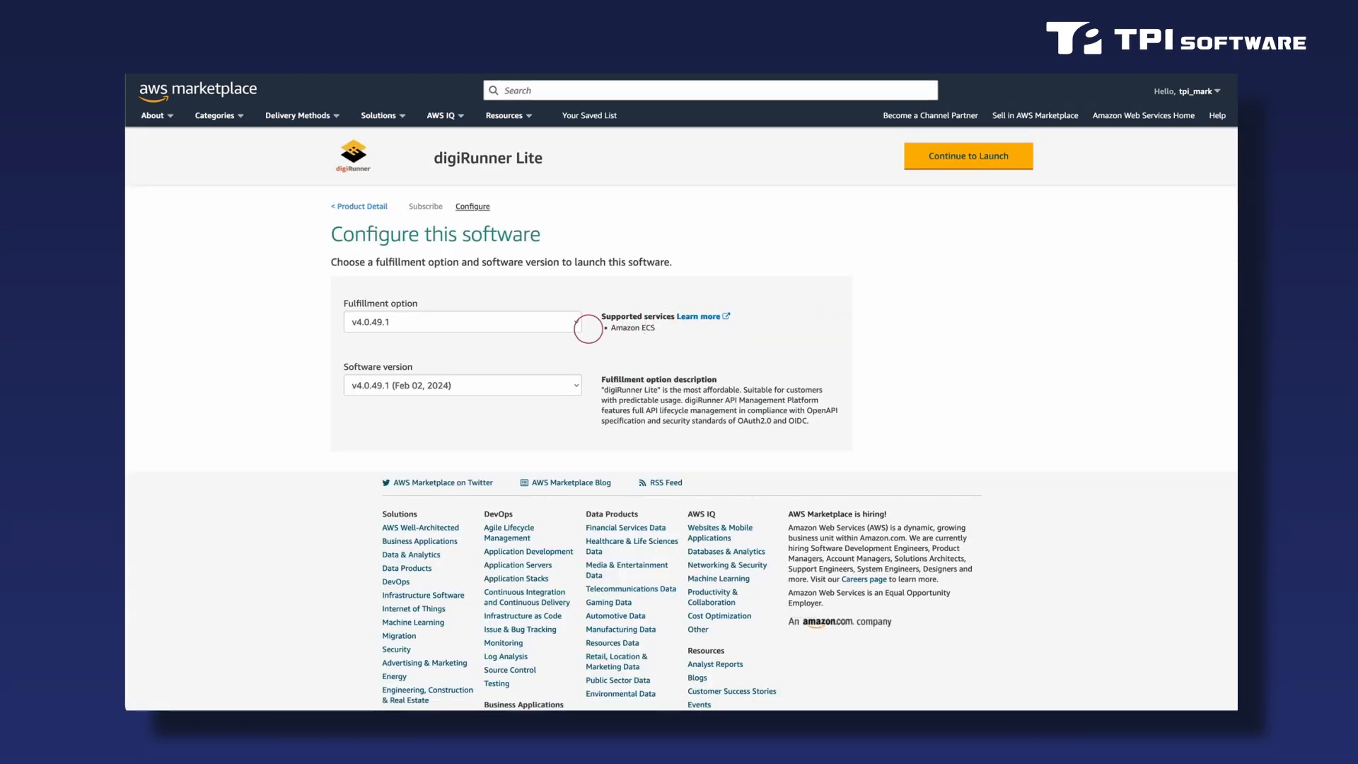
click(572, 328)
click(979, 162)
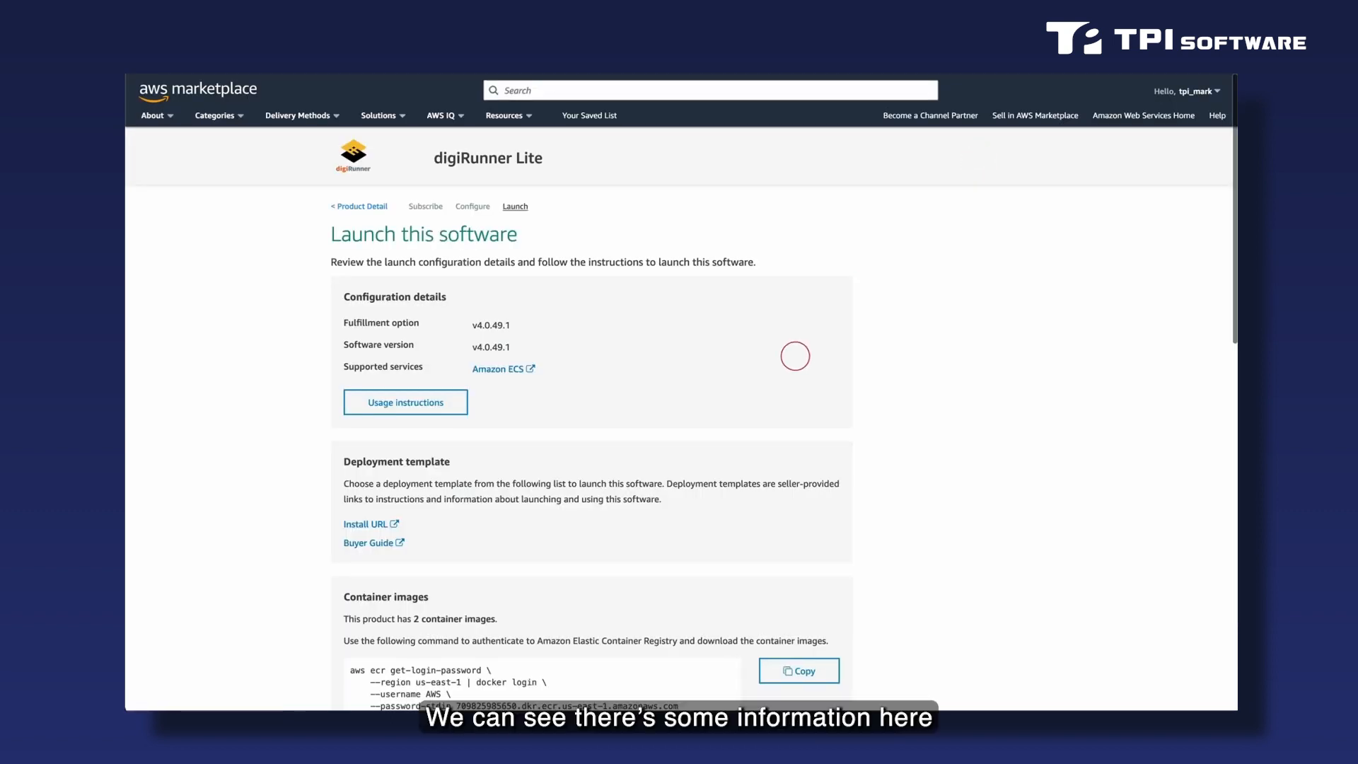
Review the launch page's configuration details and open the Install URL deployment template in CloudFormation.
scroll(795, 356, down, 2)
scroll(796, 356, down, 1)
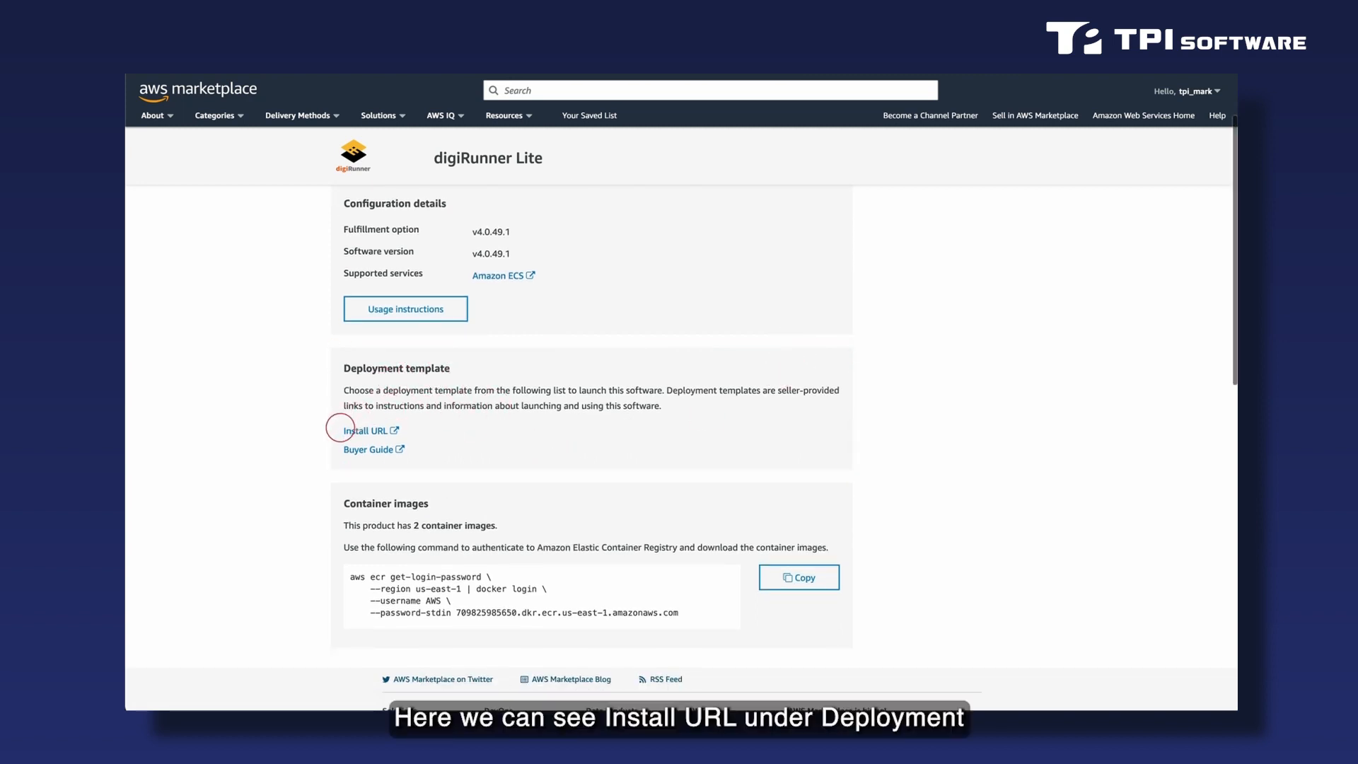
click(382, 431)
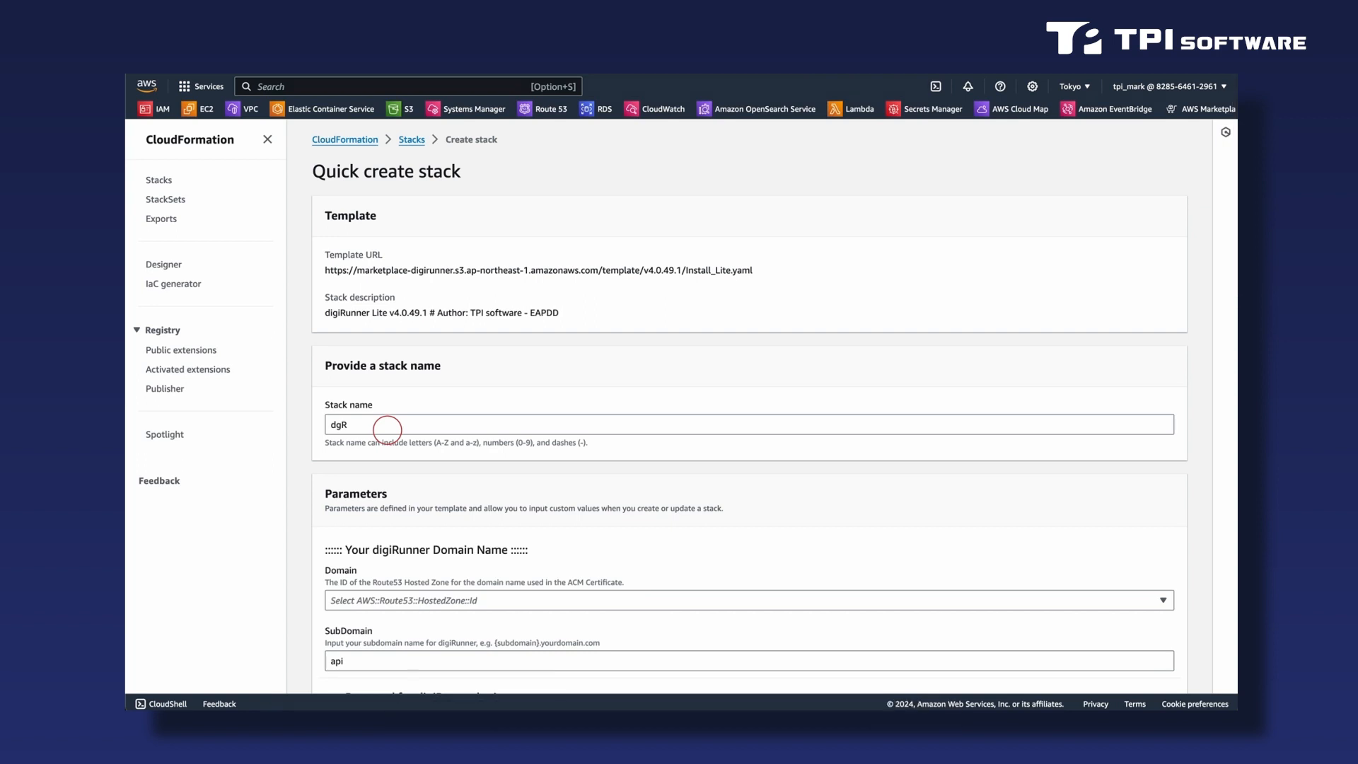
Keep the stack name dgR and select the digirunner.click hosted zone as the digiRunner domain.
scroll(578, 369, down, 1)
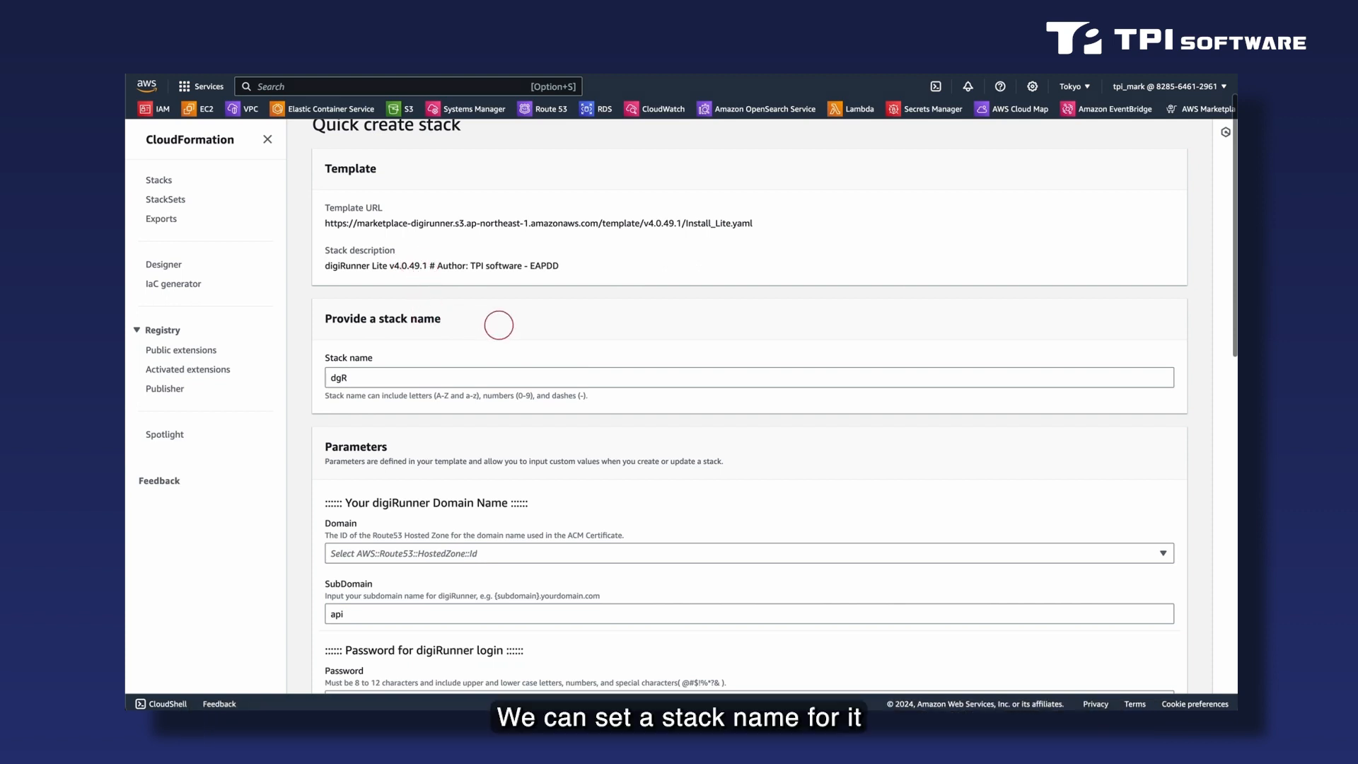
scroll(573, 319, down, 1)
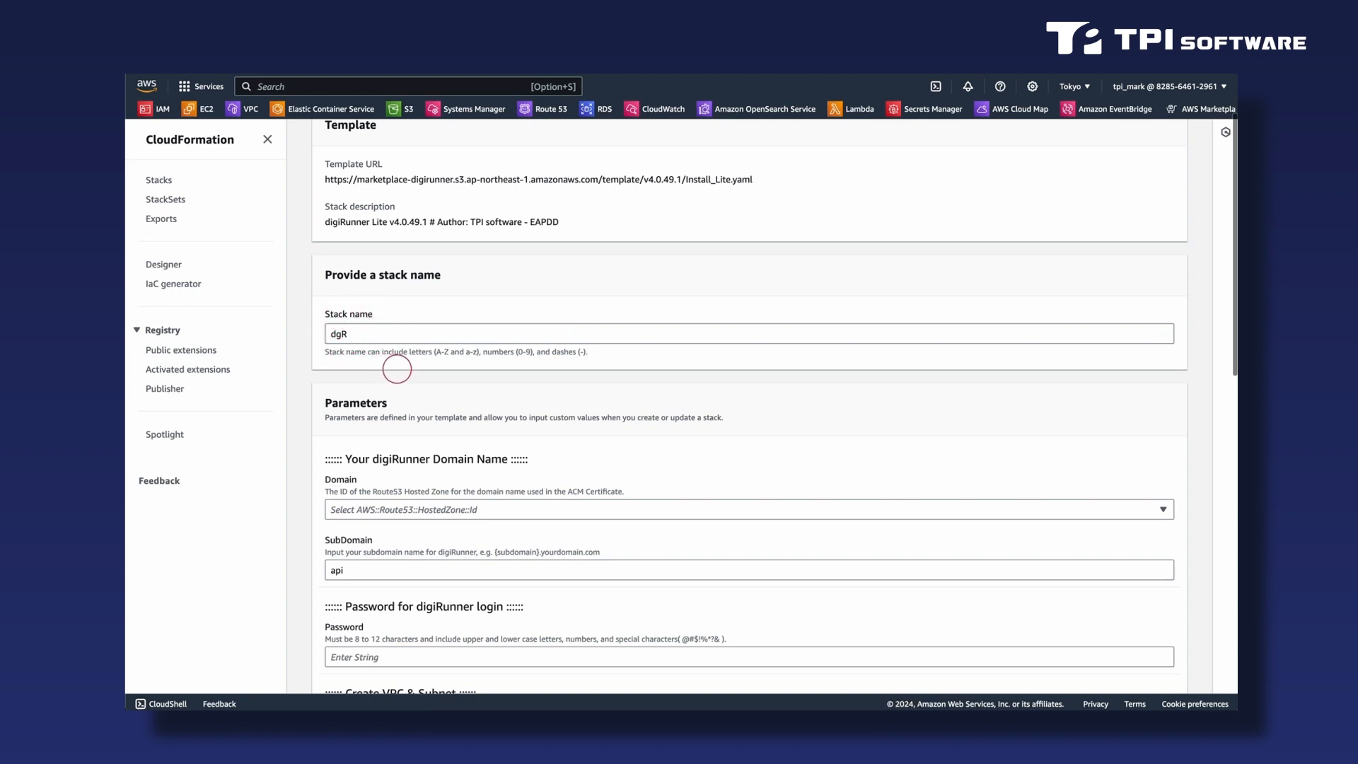
scroll(396, 368, down, 3)
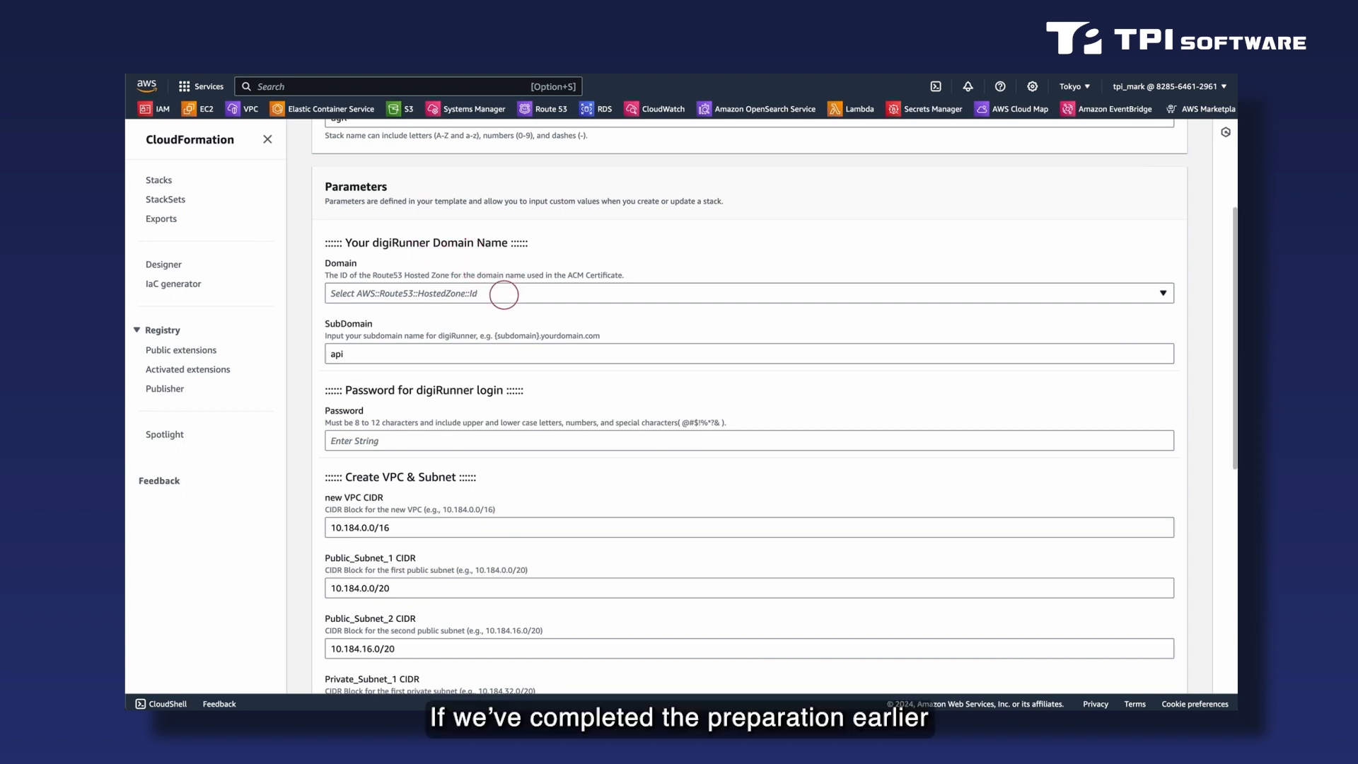
click(504, 294)
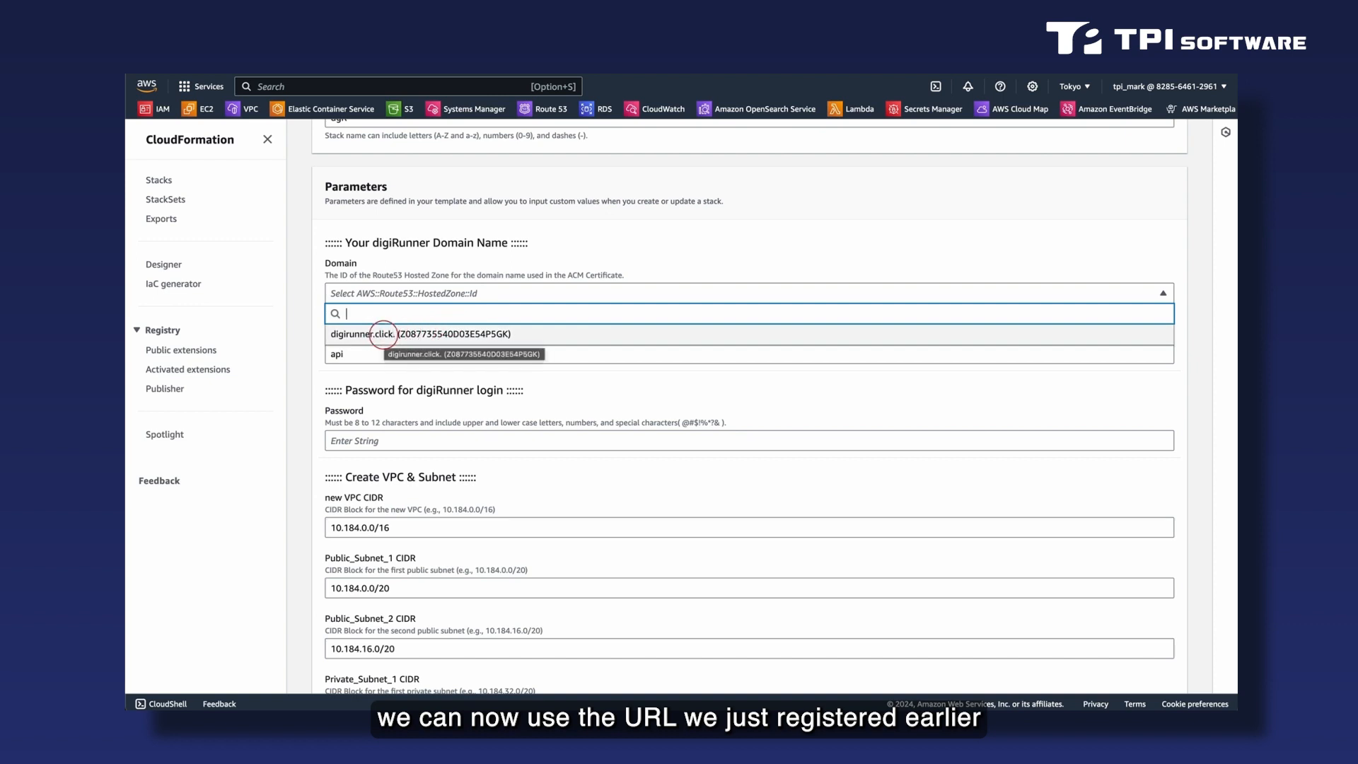
click(382, 334)
Keep the subdomain api and enter the digiRunner login password in the stack parameters.
scroll(486, 332, down, 2)
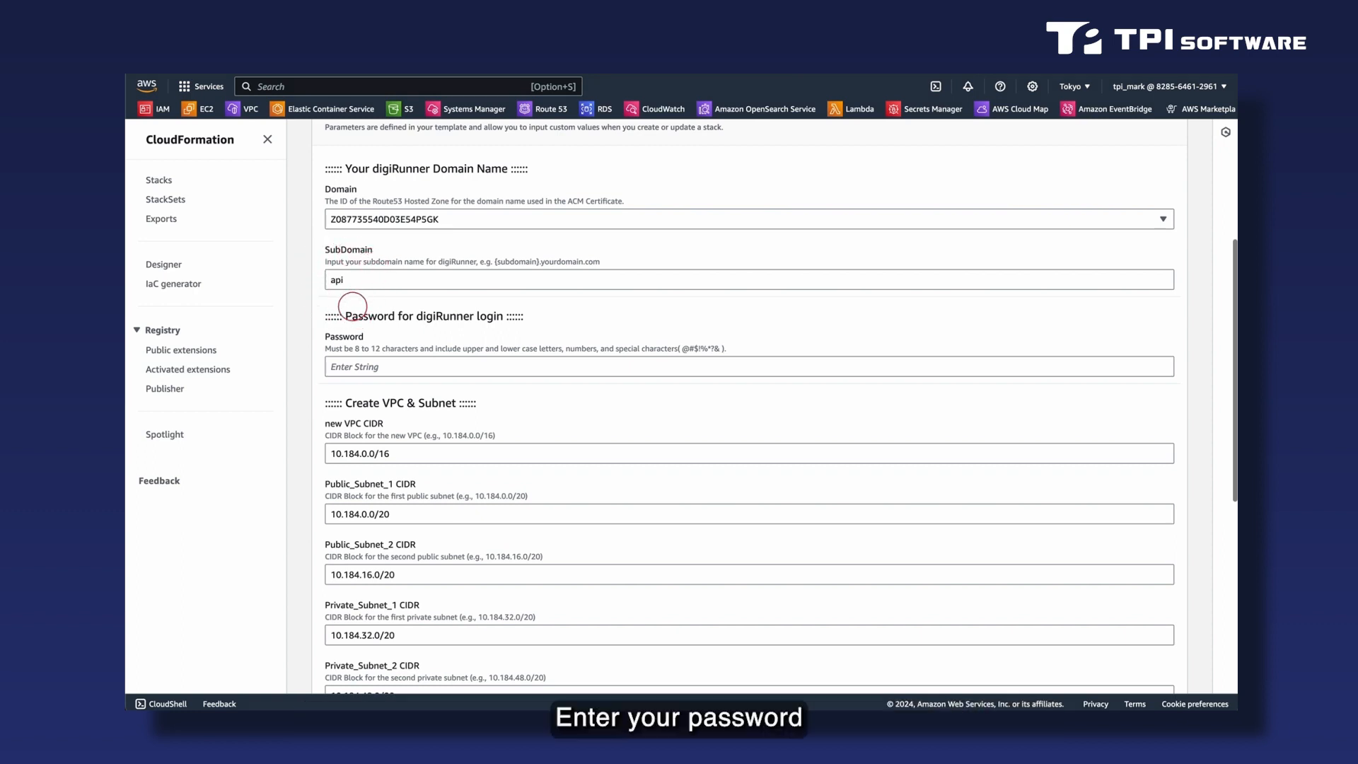
scroll(329, 318, down, 1)
click(373, 326)
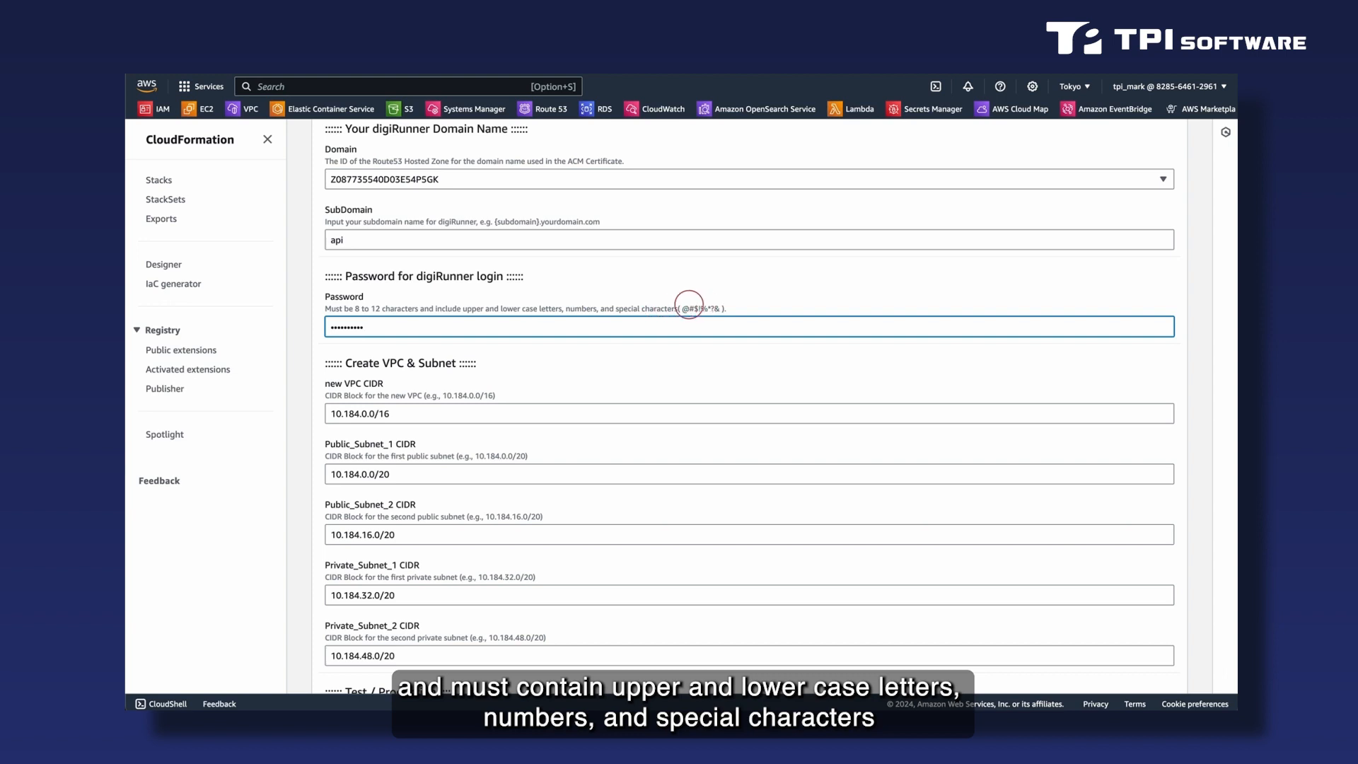
Keep the preset VPC and subnet CIDR blocks and set the installation environment to Production.
scroll(684, 366, down, 3)
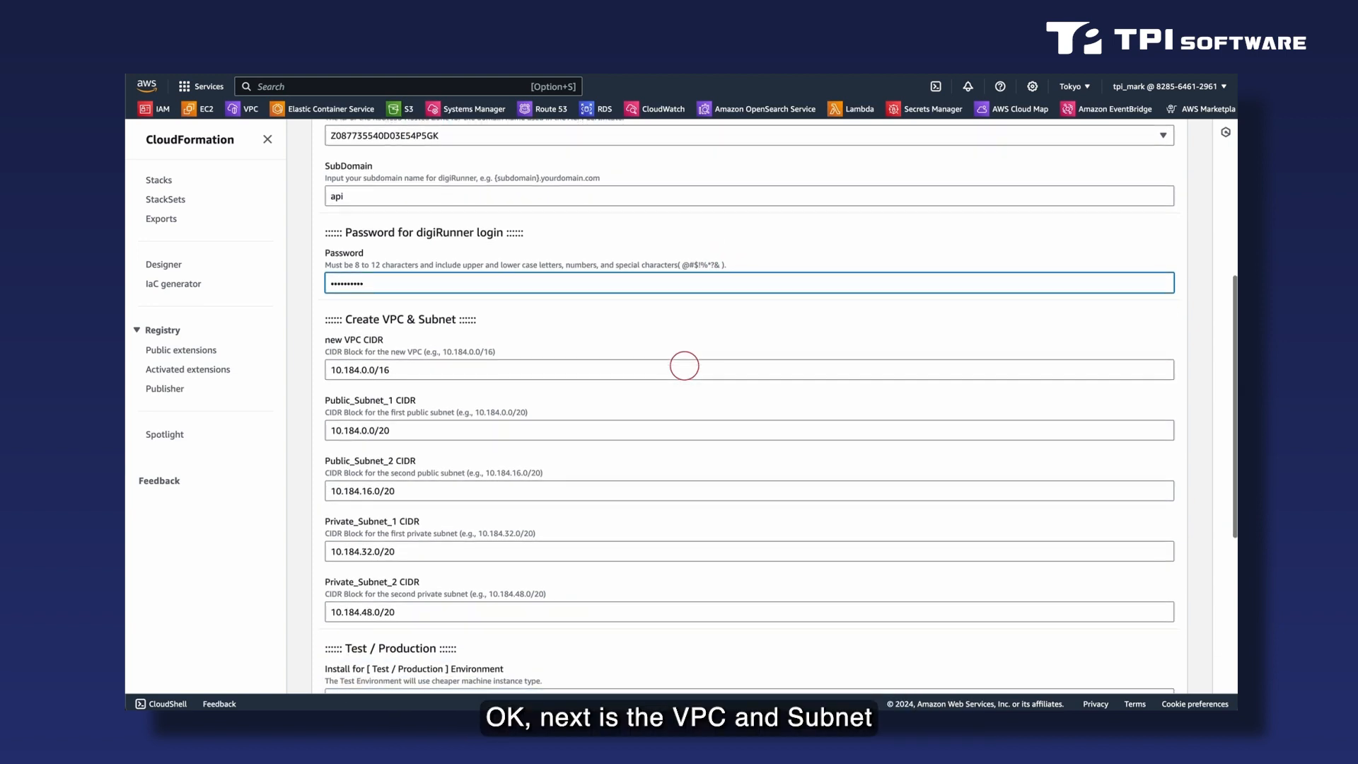
scroll(685, 366, down, 1)
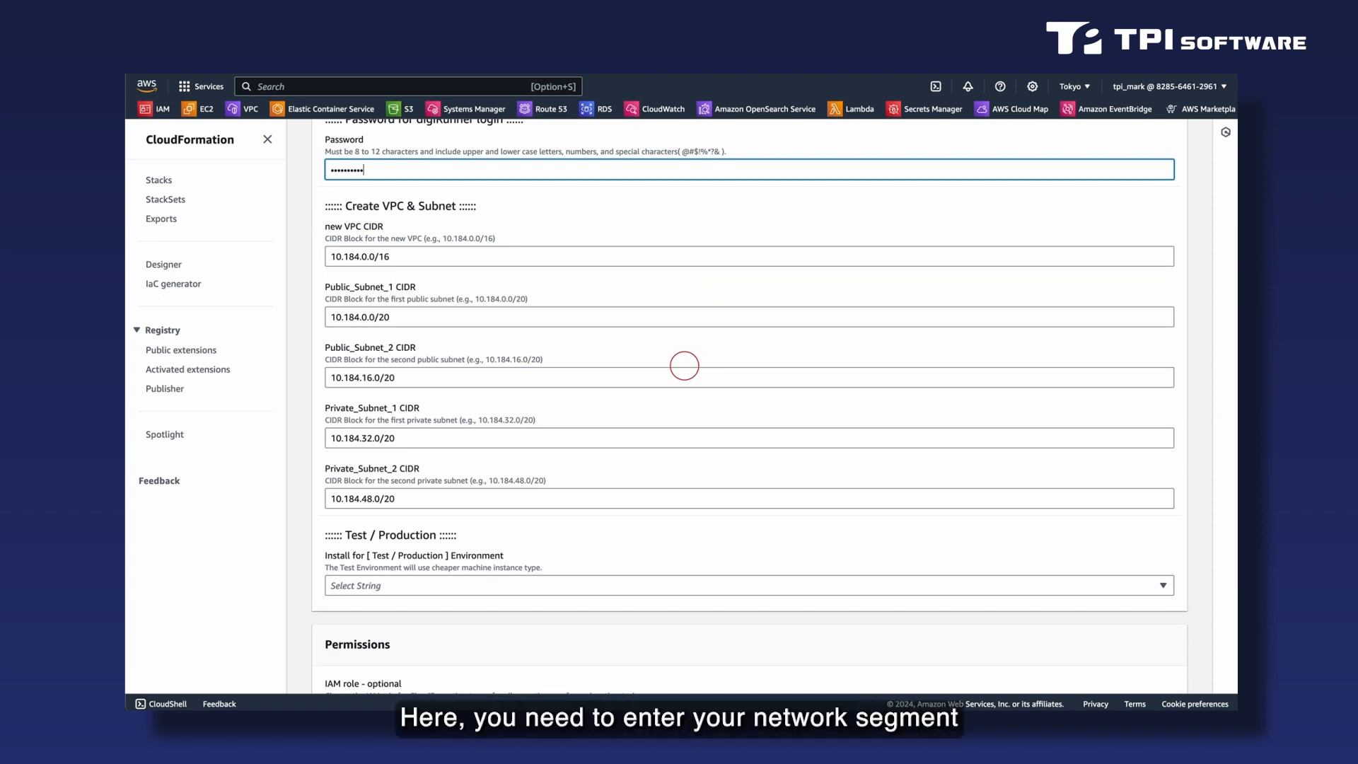
scroll(645, 291, down, 1)
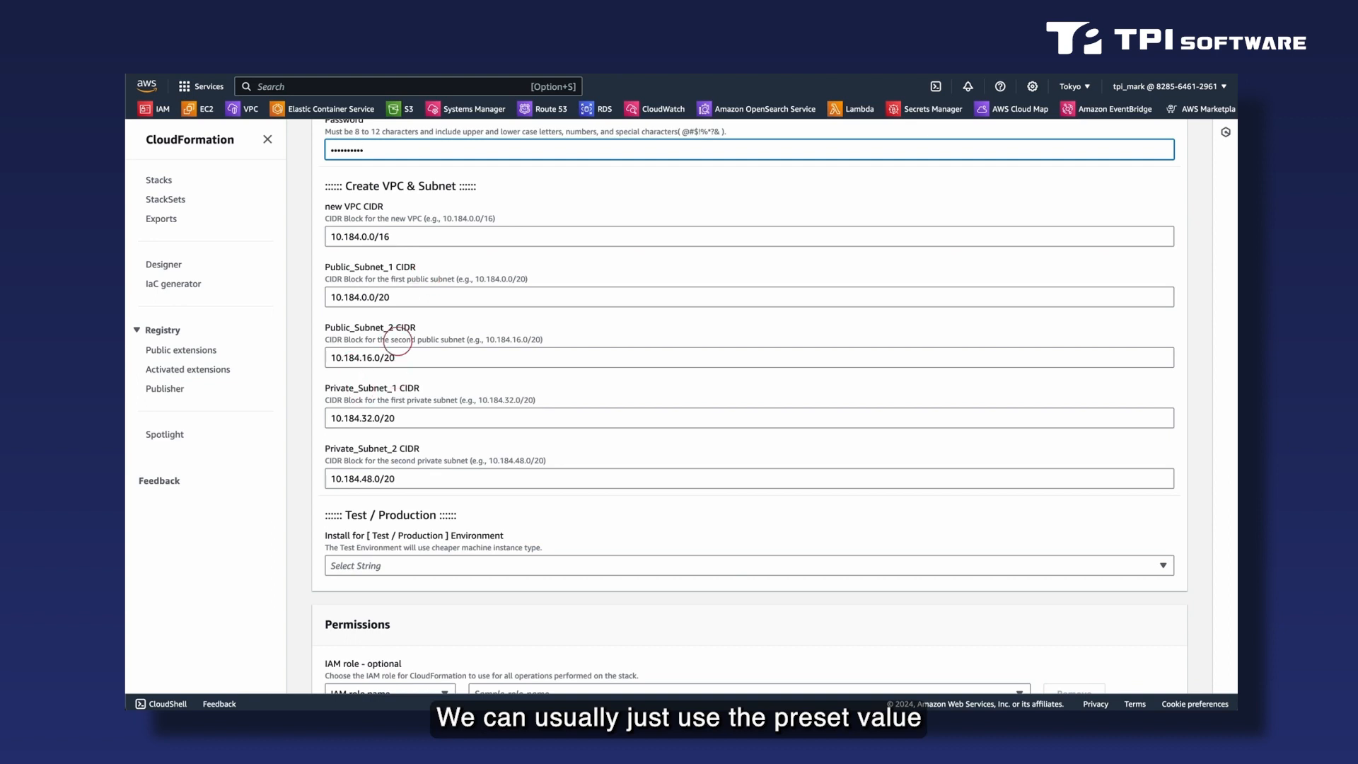
scroll(464, 417, down, 3)
scroll(465, 423, down, 2)
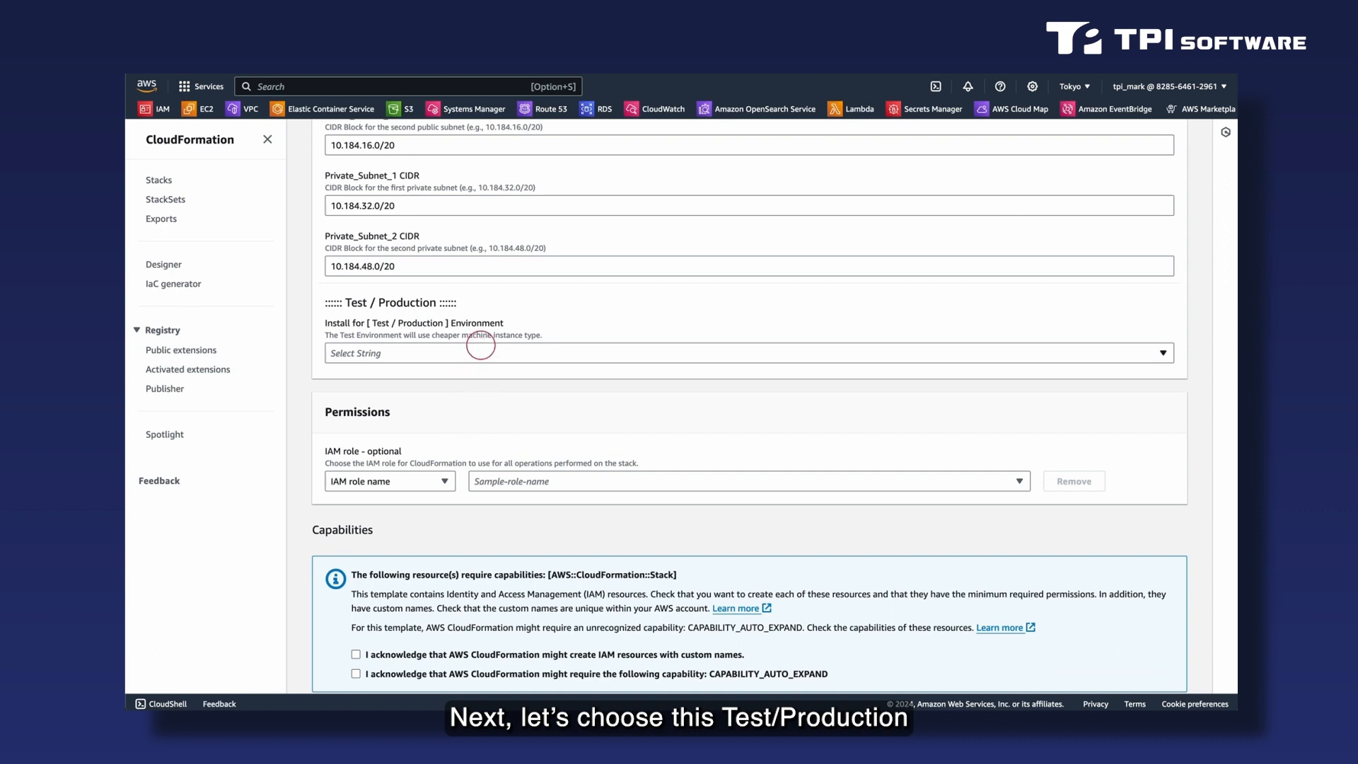
click(480, 349)
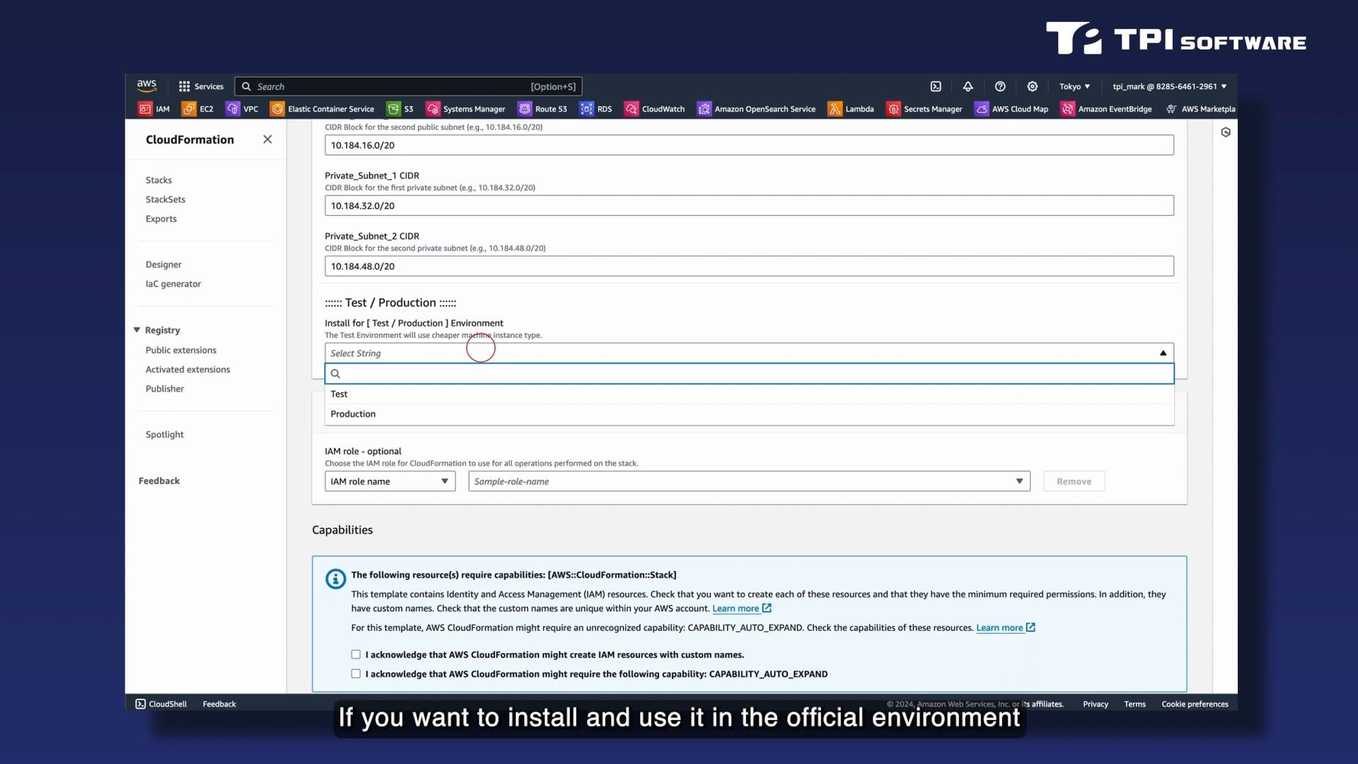
click(431, 415)
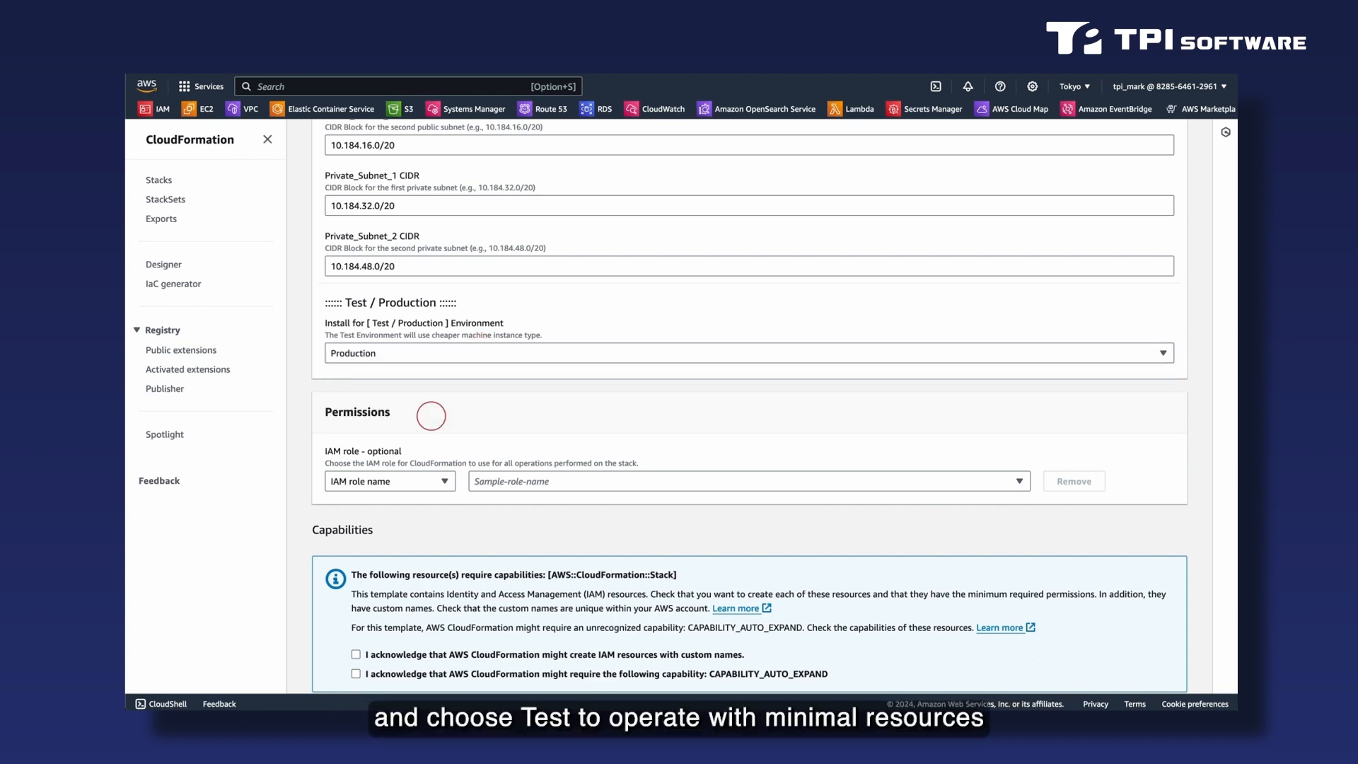
Acknowledge the IAM resource and CAPABILITY_AUTO_EXPAND capabilities and create the dgR stack.
scroll(431, 424, down, 2)
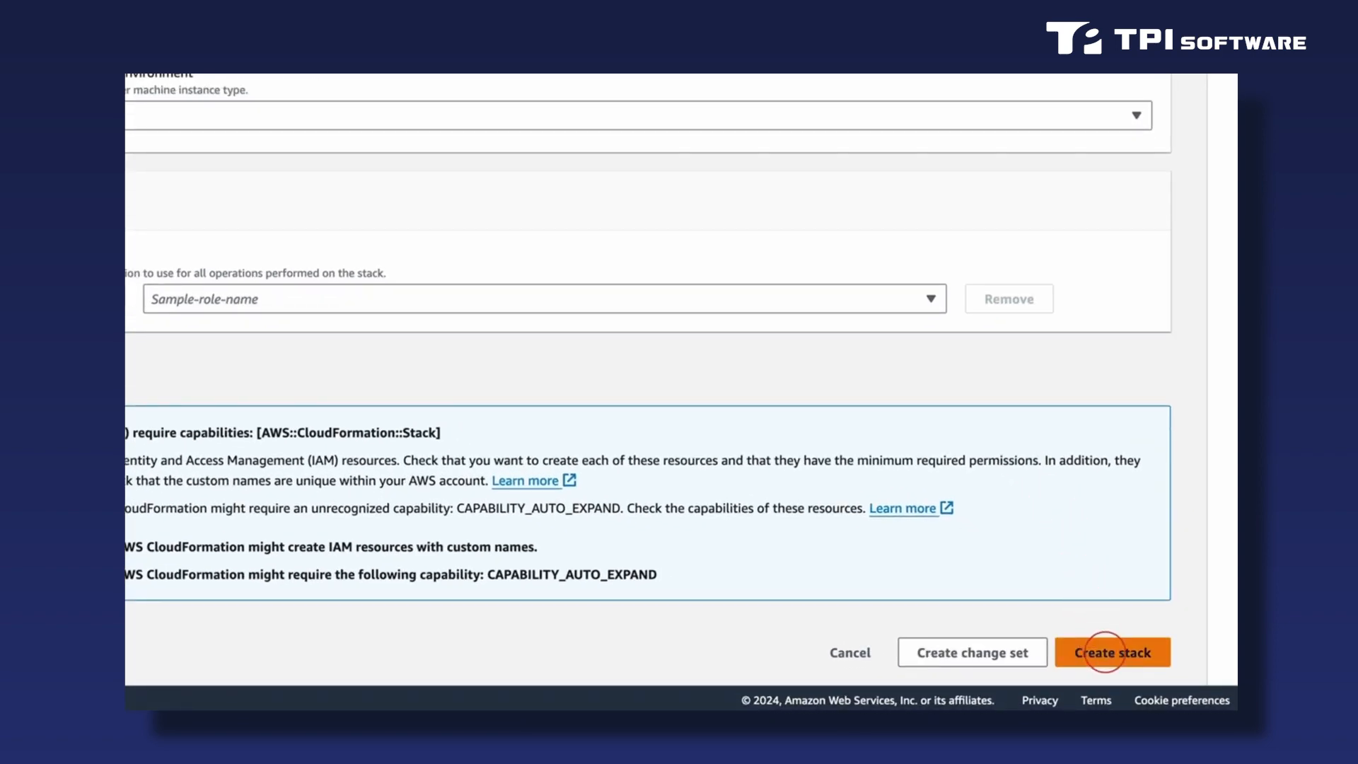
click(1105, 652)
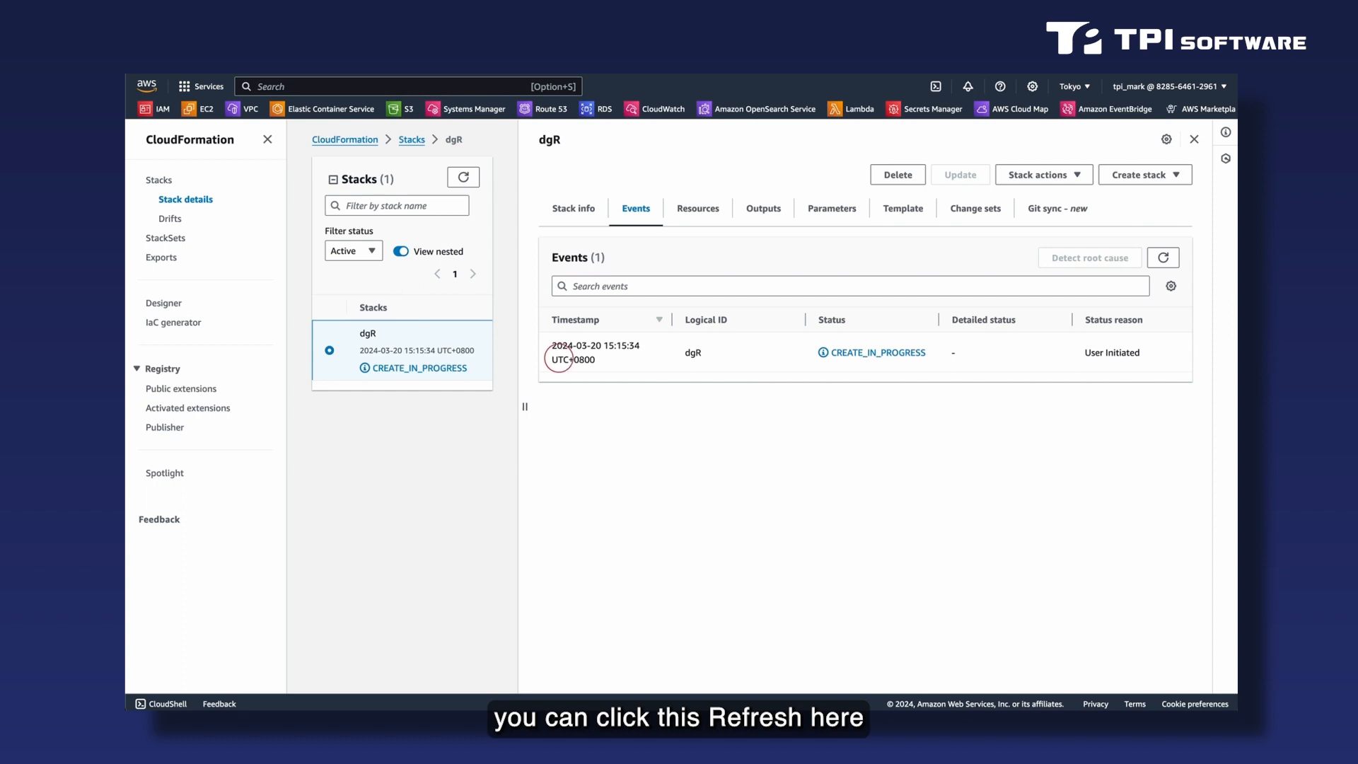
Refresh the stack list and the dgR stack's events repeatedly to monitor the installation's progress.
click(464, 176)
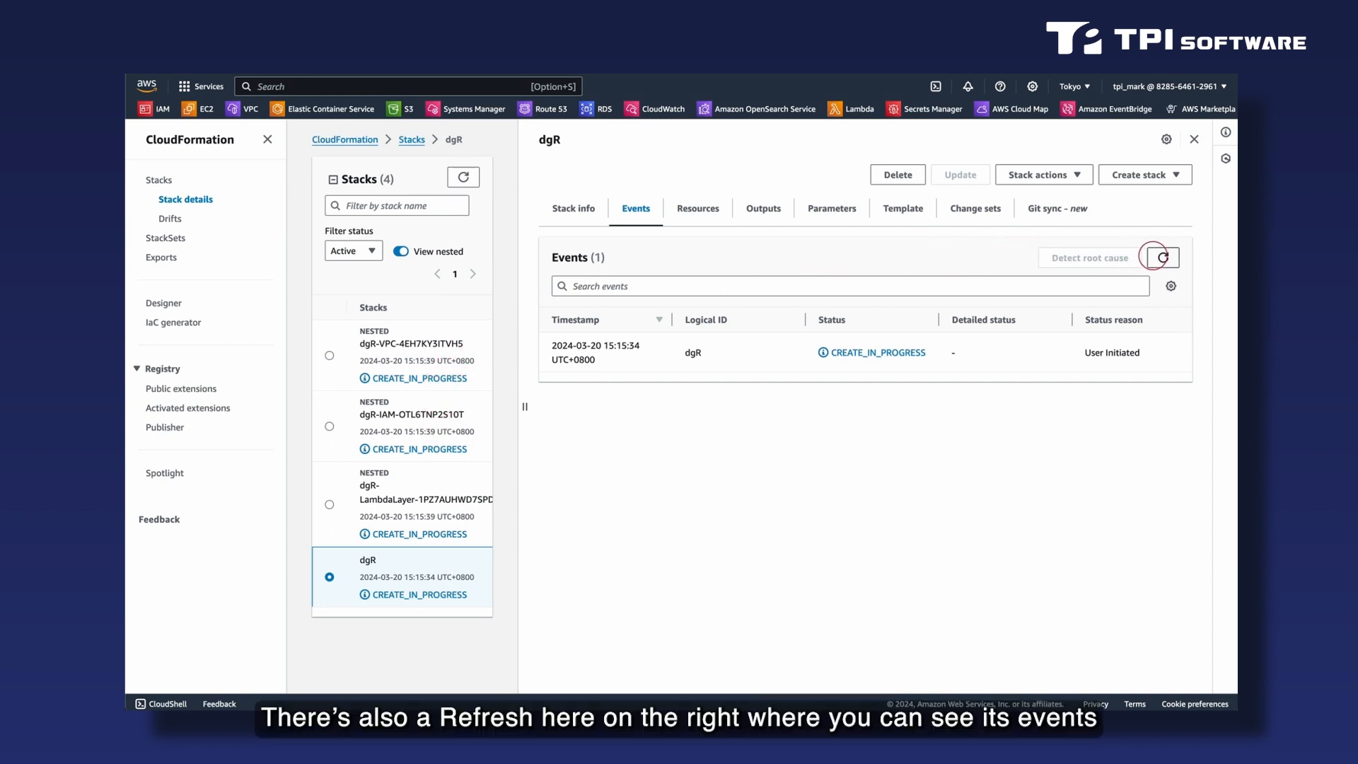
click(1164, 258)
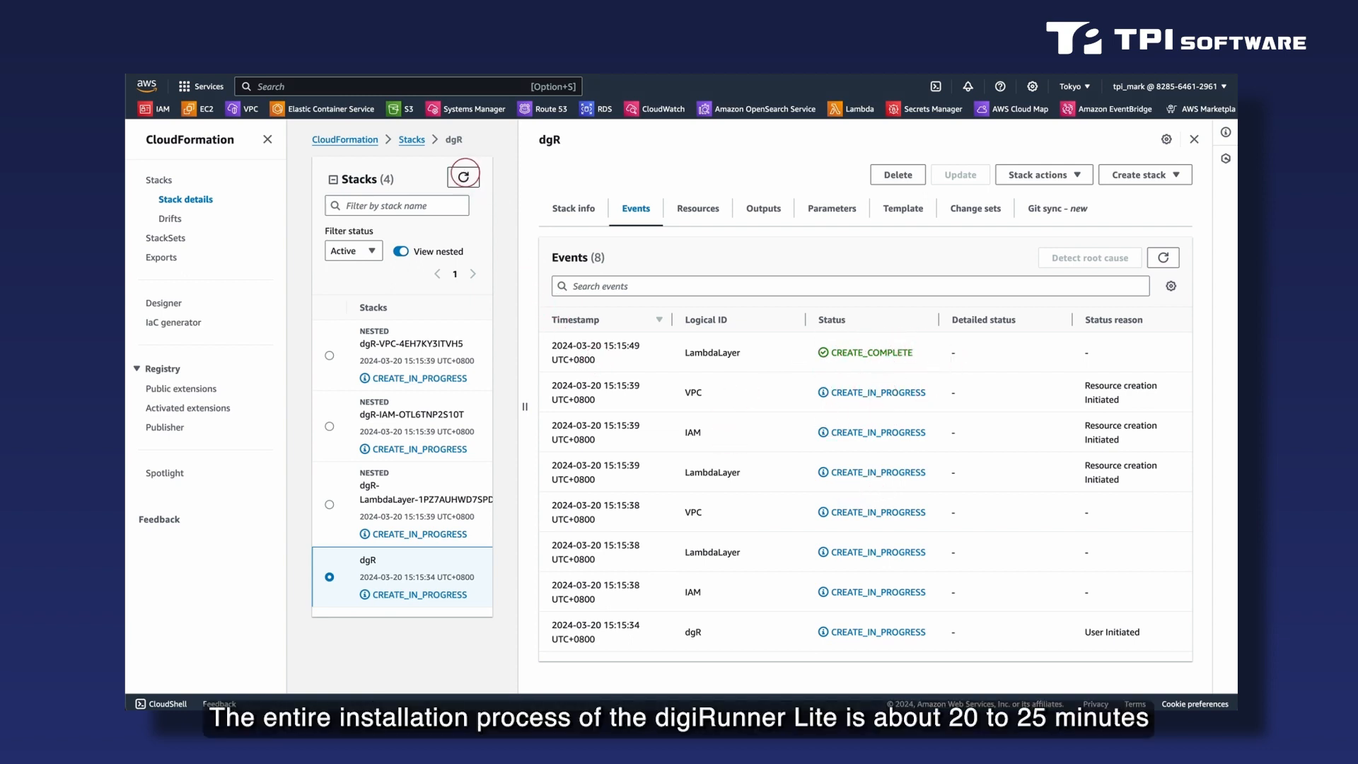
click(464, 176)
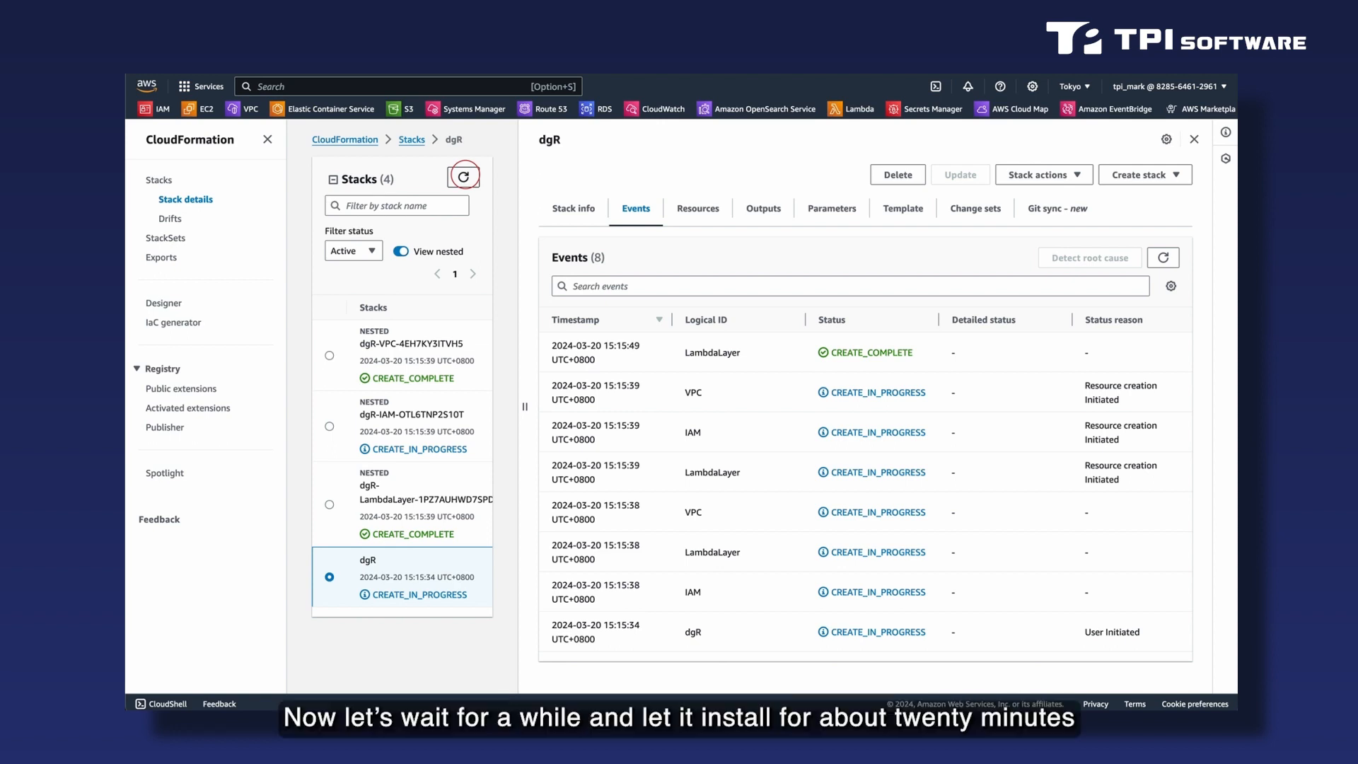
click(464, 177)
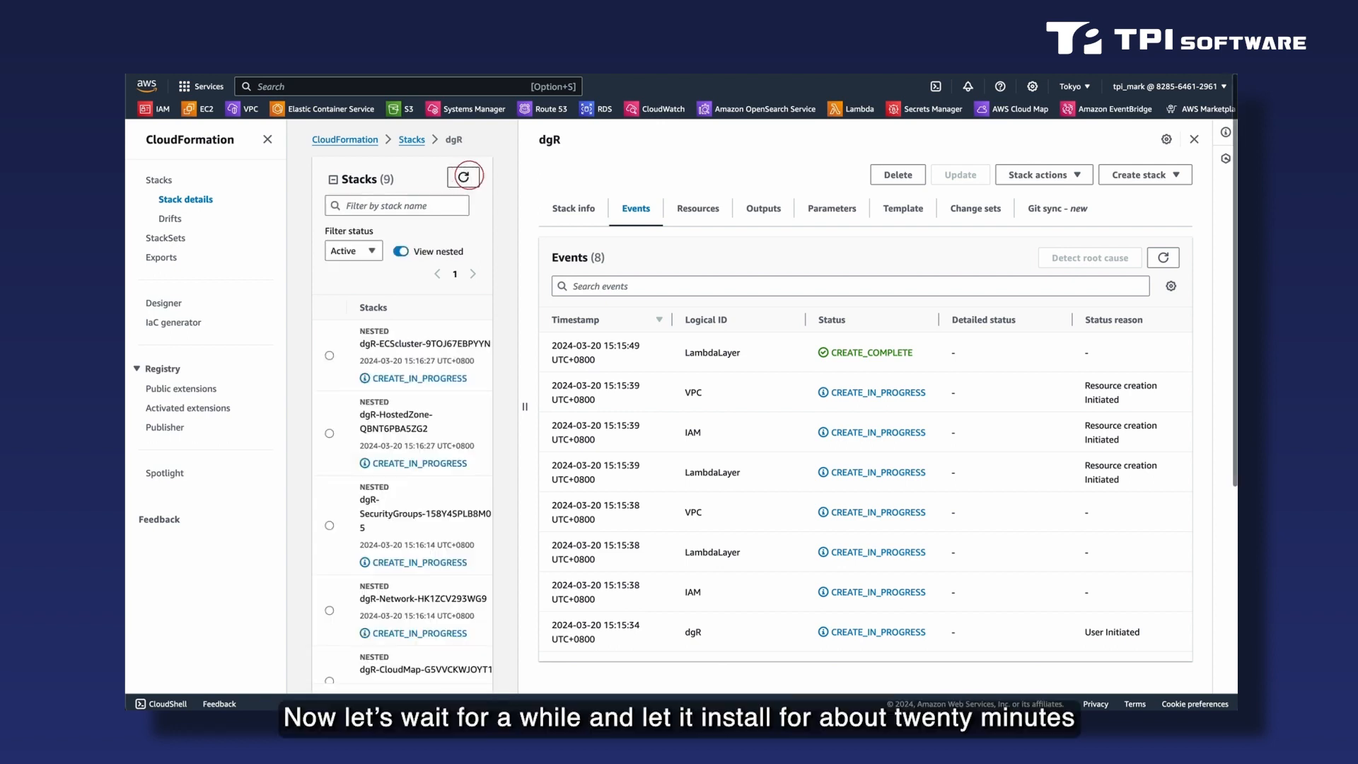
click(1162, 258)
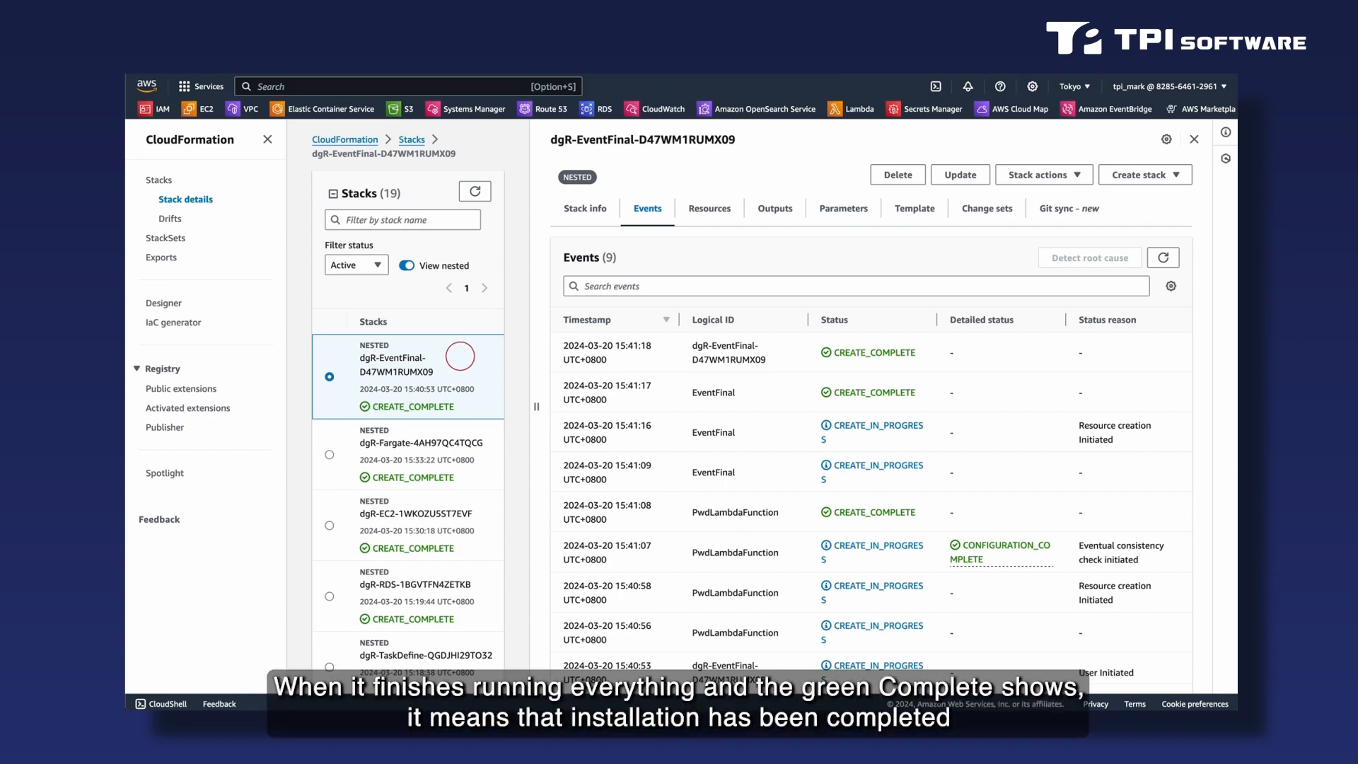
Show the outputs of the root dgR stack and widen the Value column so the links are easier to read.
scroll(424, 424, down, 3)
scroll(424, 430, down, 5)
scroll(424, 429, down, 5)
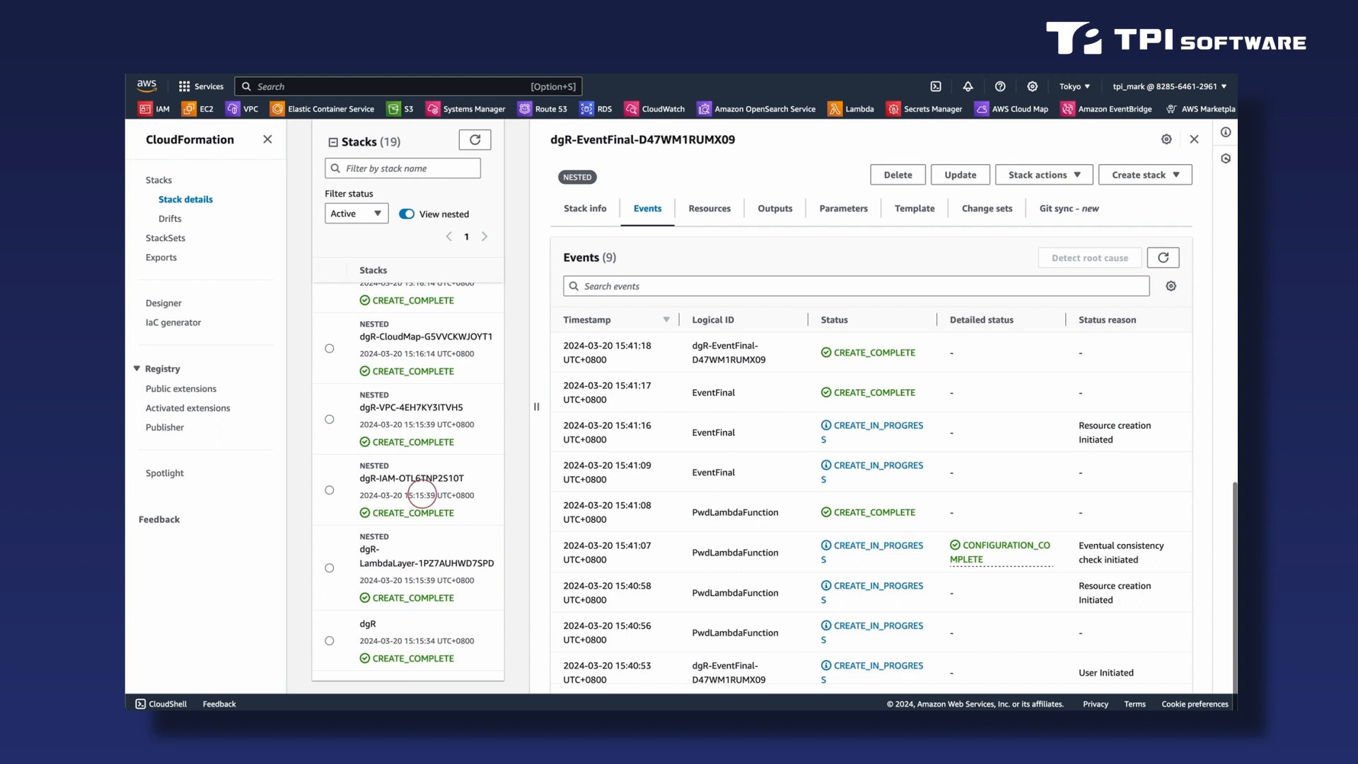
click(411, 641)
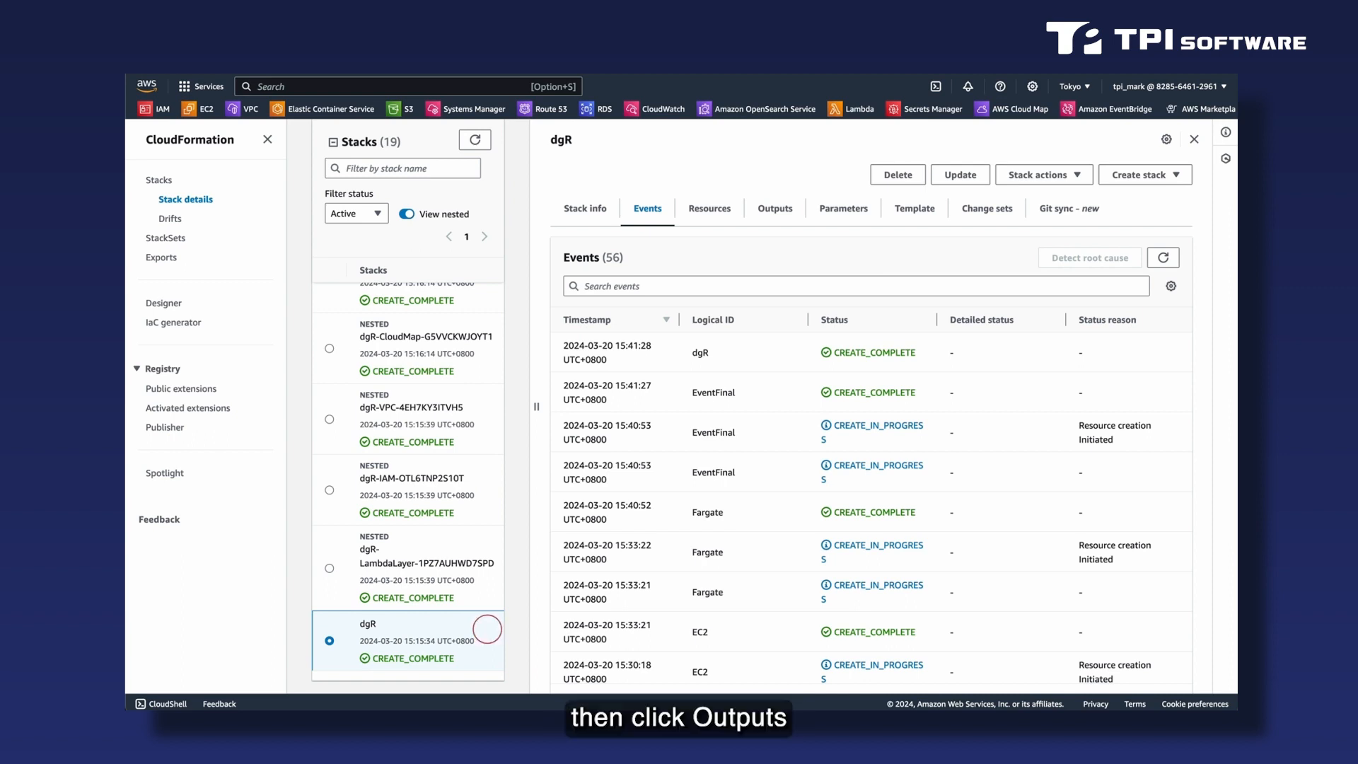
click(788, 216)
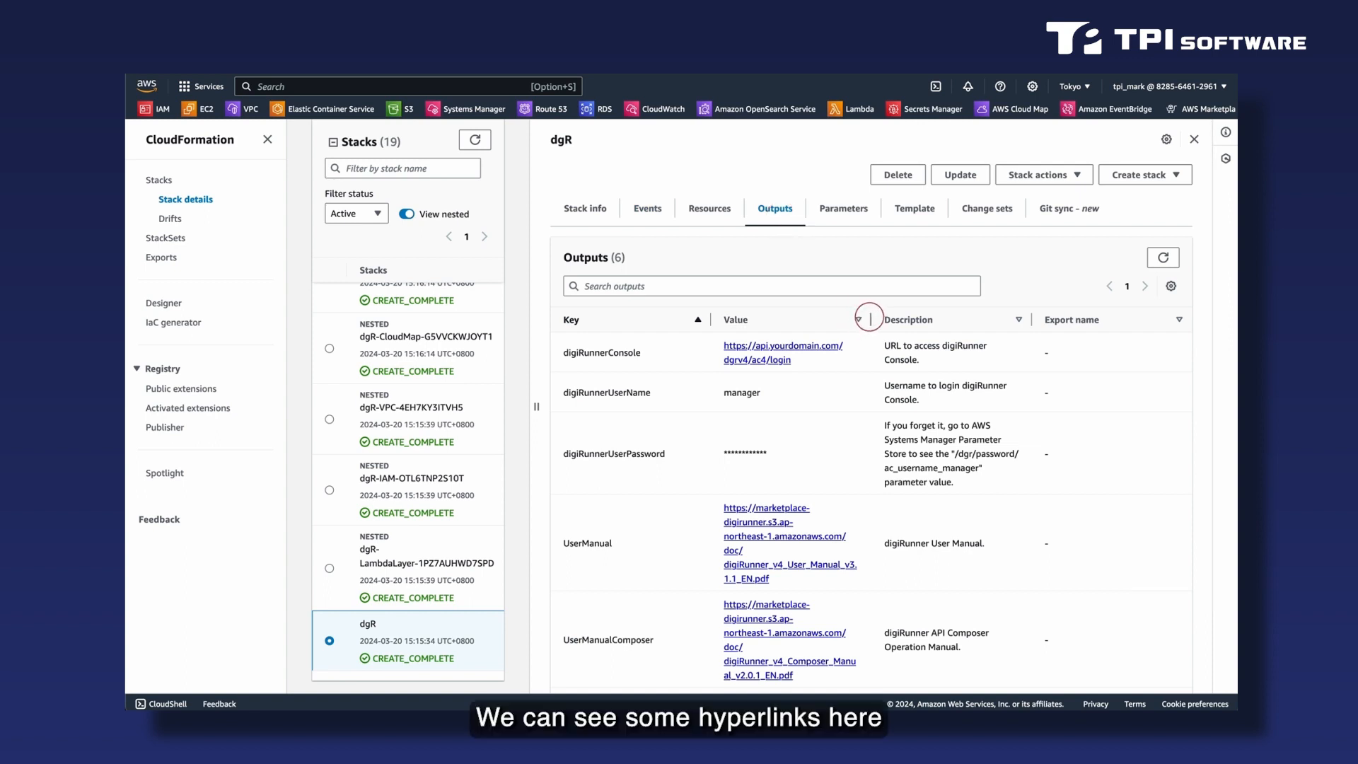
drag(872, 319, 961, 320)
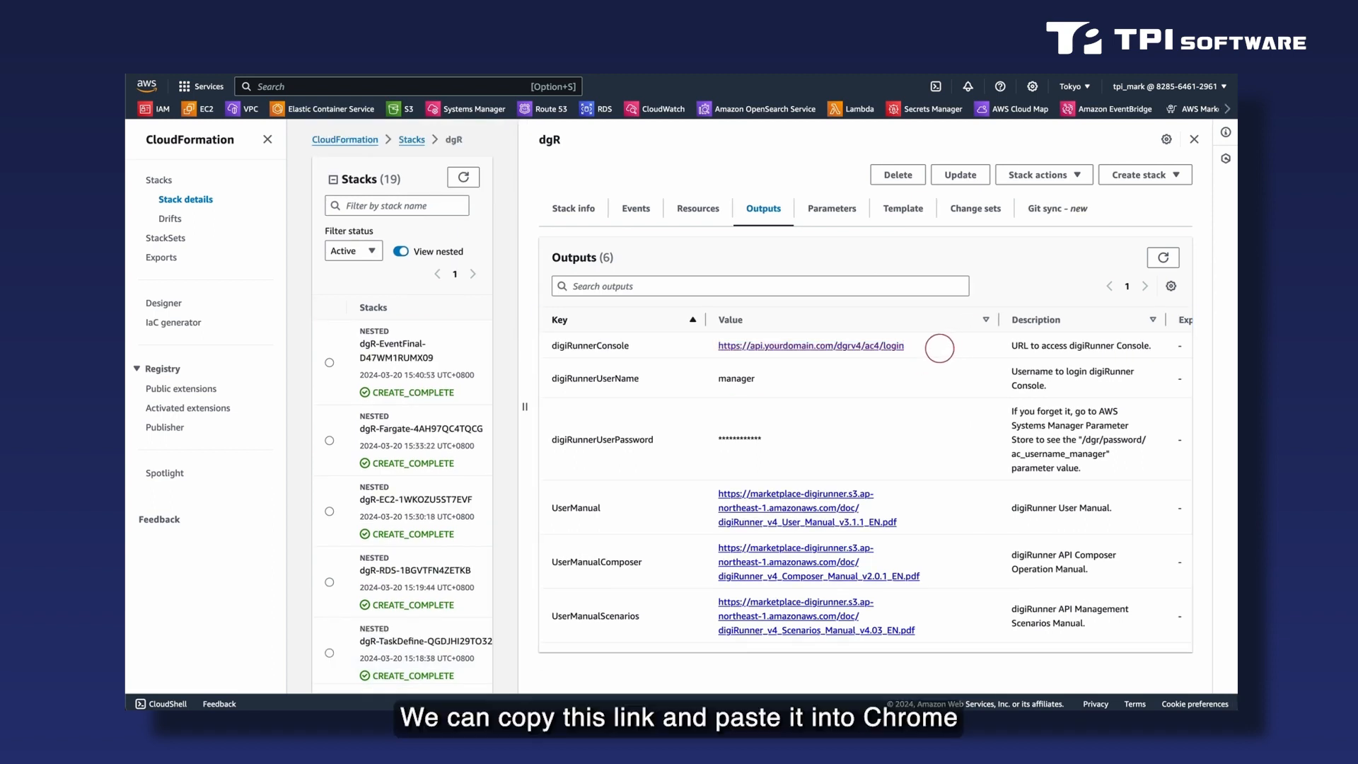
Copy the digiRunnerConsole URL from the stack outputs, switch to Chrome and open it there.
drag(948, 348, 710, 352)
key(super+c)
key(super+Tab)
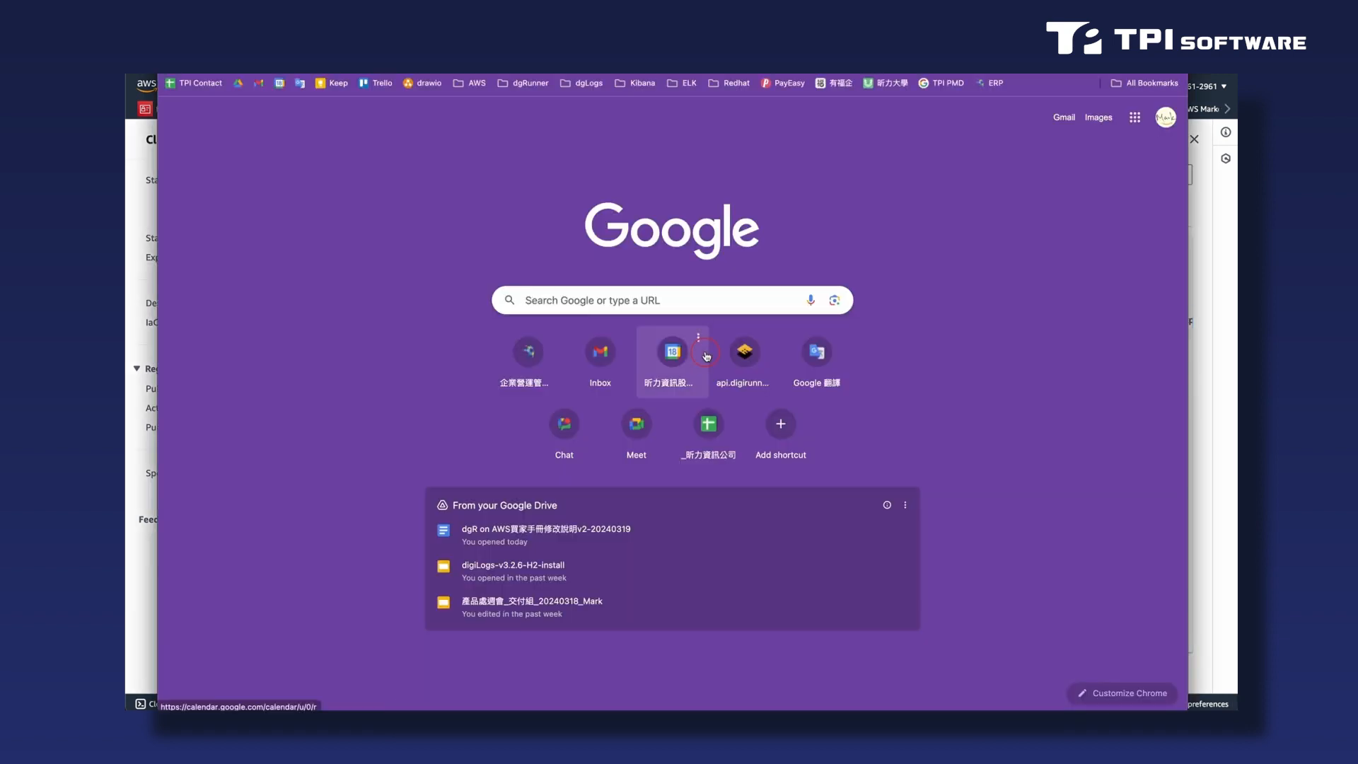
key(super+v)
key(Return)
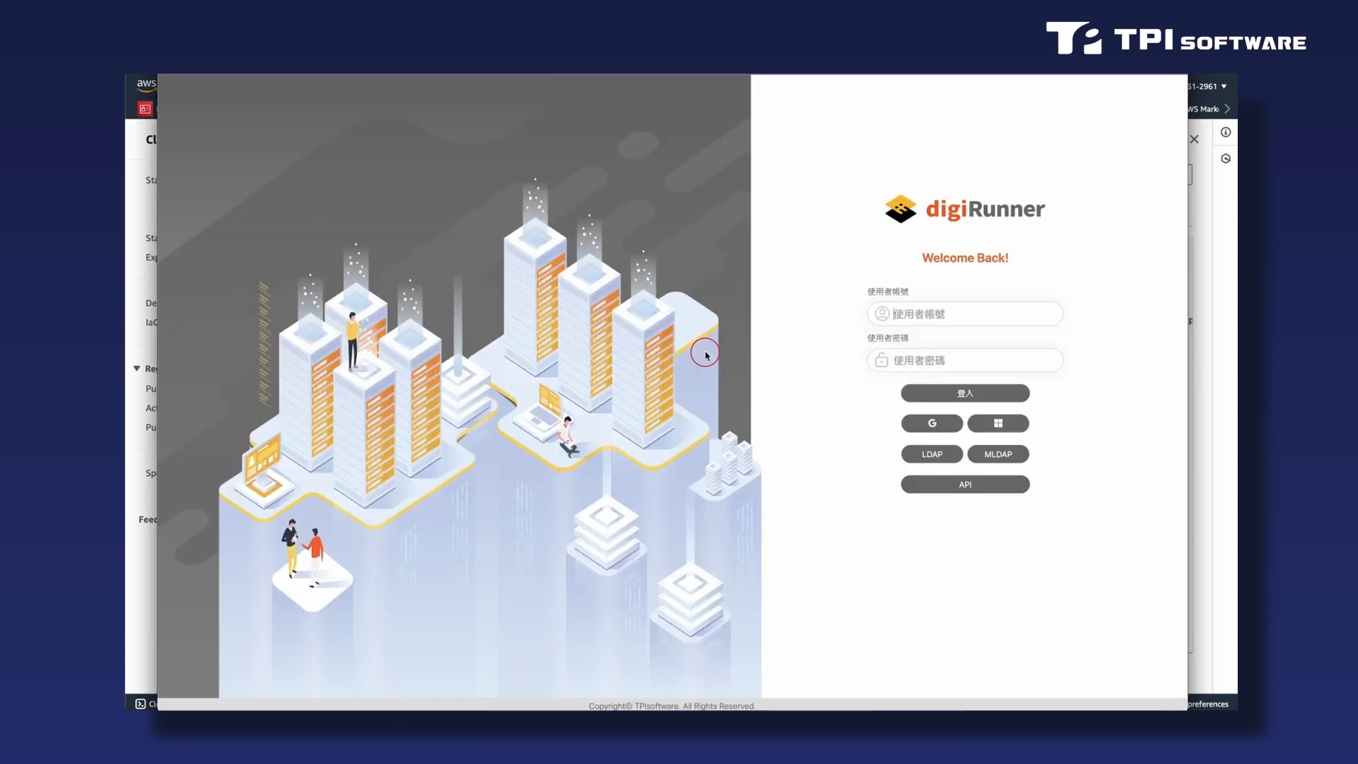
Log in to the digiRunner console as manager, entering the login password set during installation.
click(839, 400)
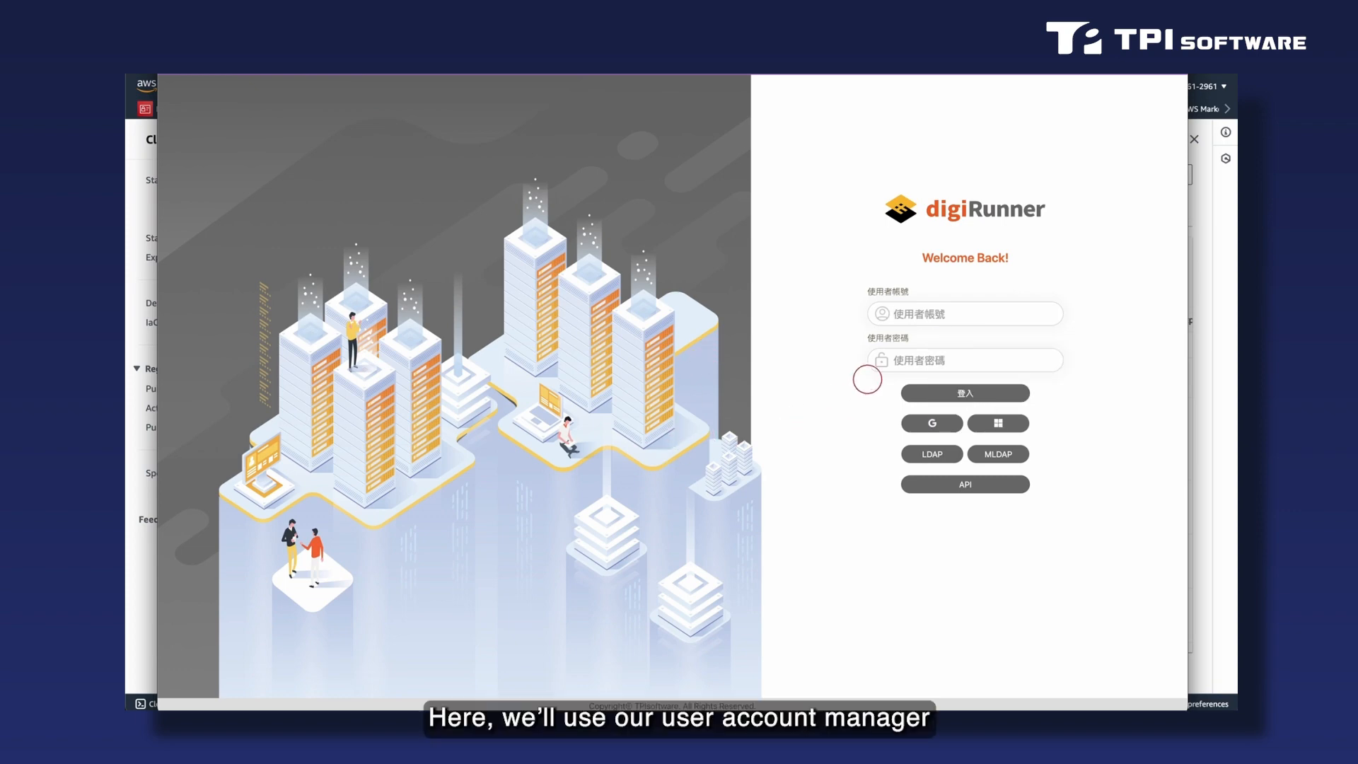
click(949, 312)
text(manager)
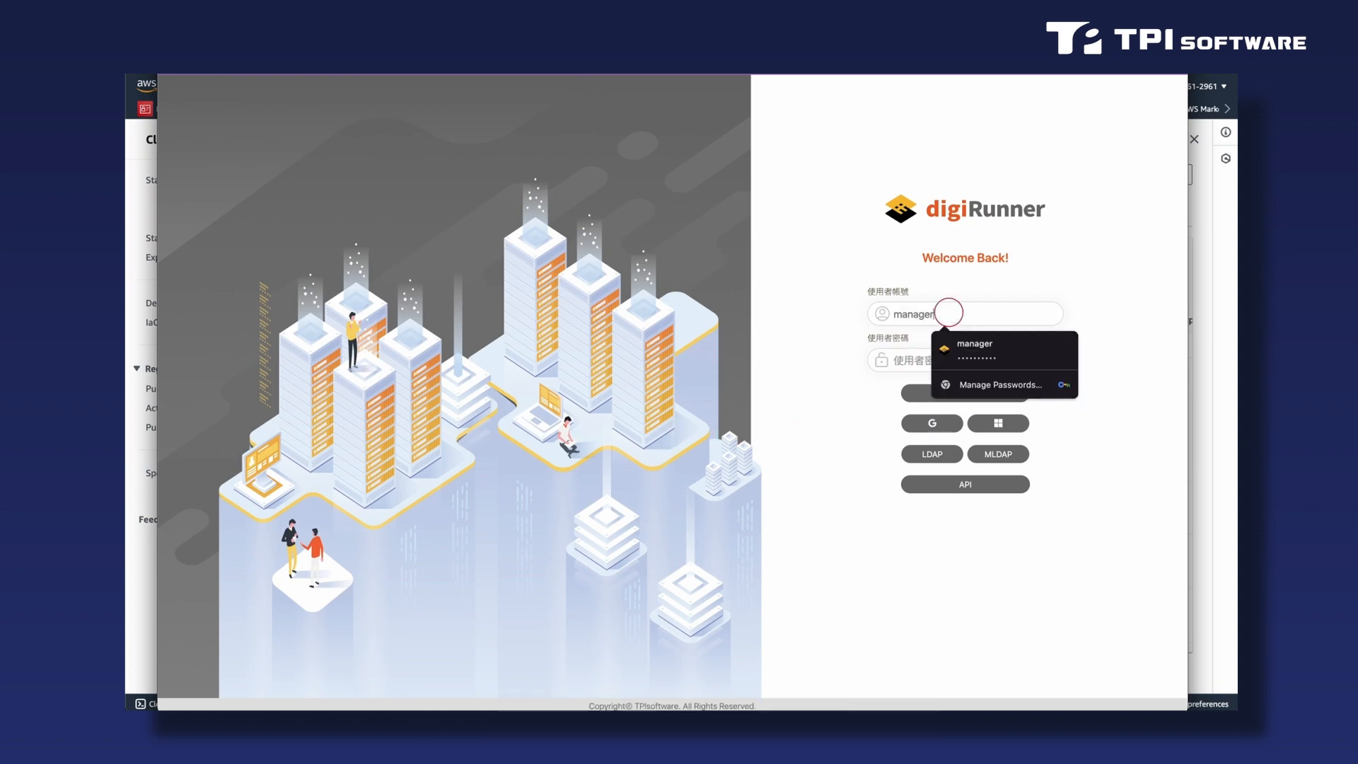
key(Tab)
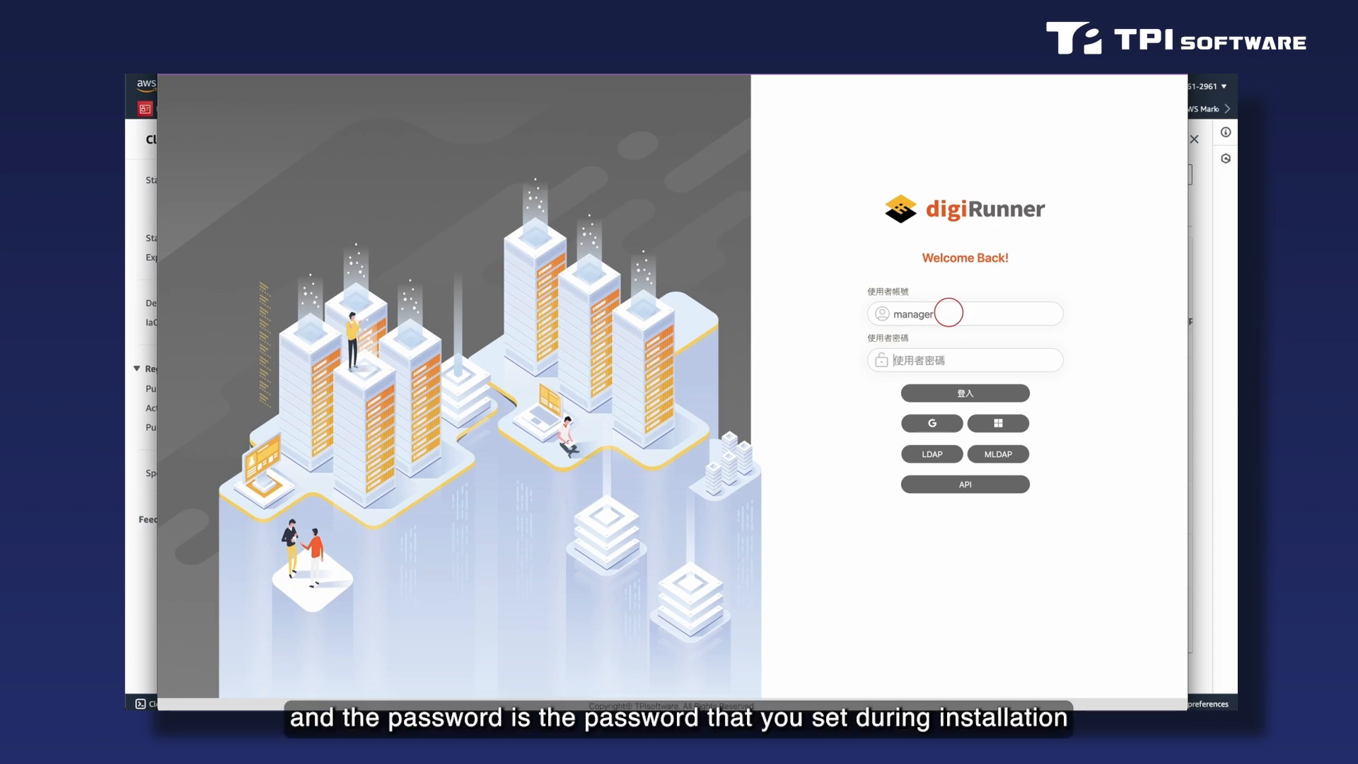
text(*****)
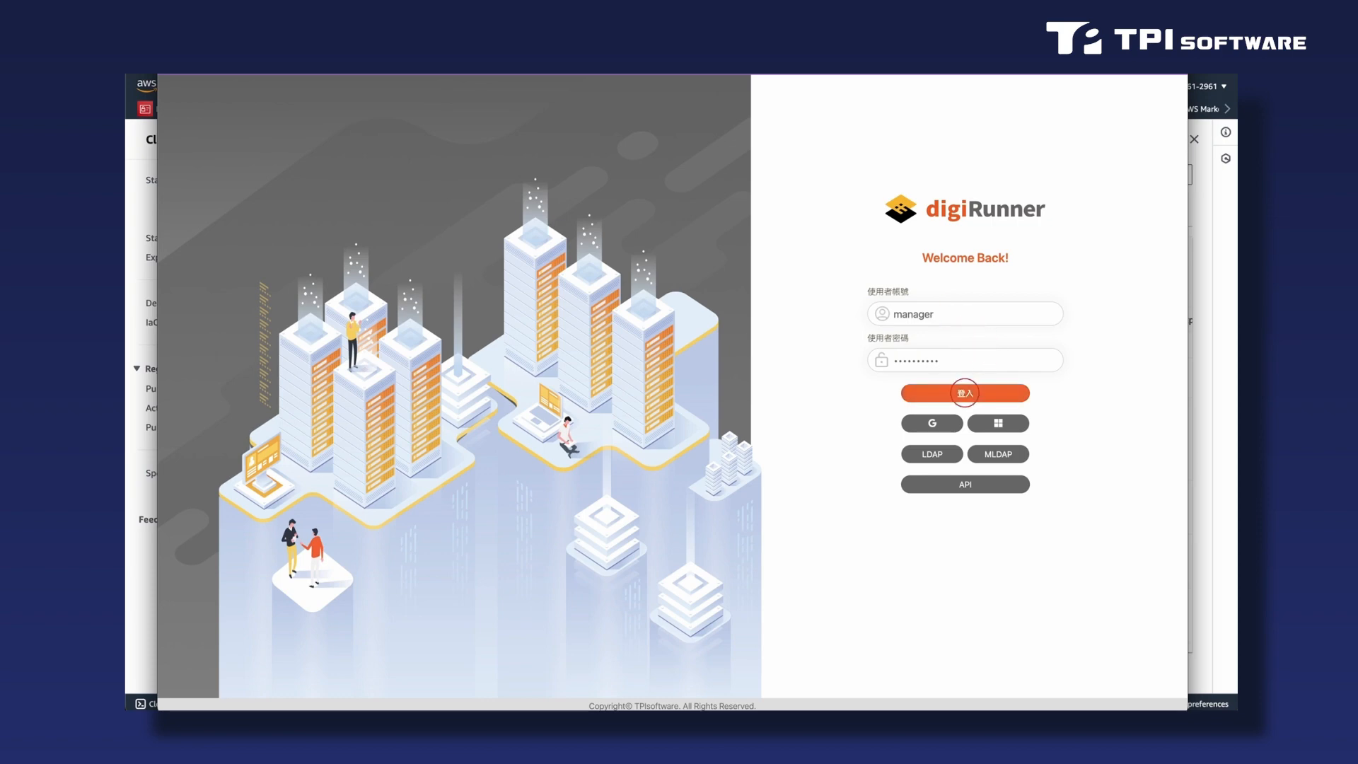
click(965, 393)
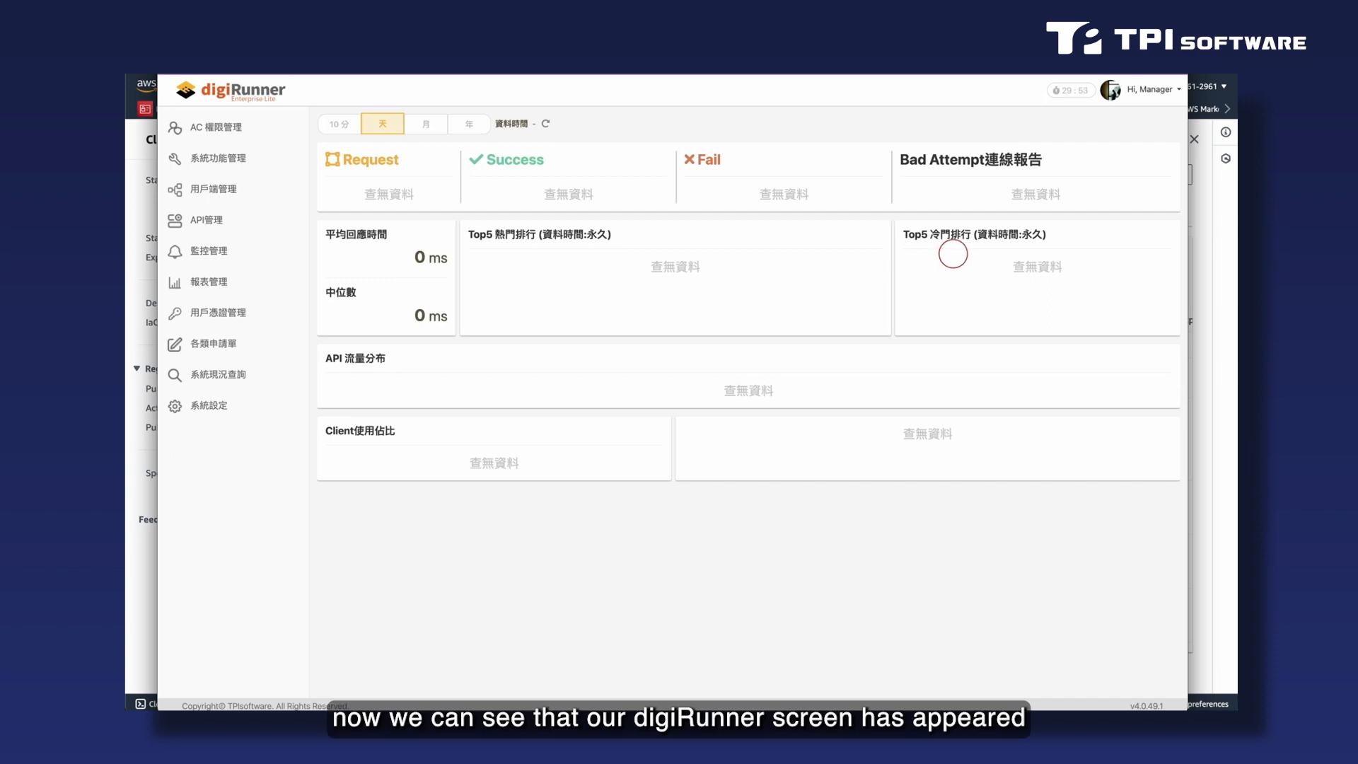
View digiRunner's version and licence information, and open the digiRunner monitoring page (digiRunner監控) to check the running node.
click(1164, 90)
click(1137, 130)
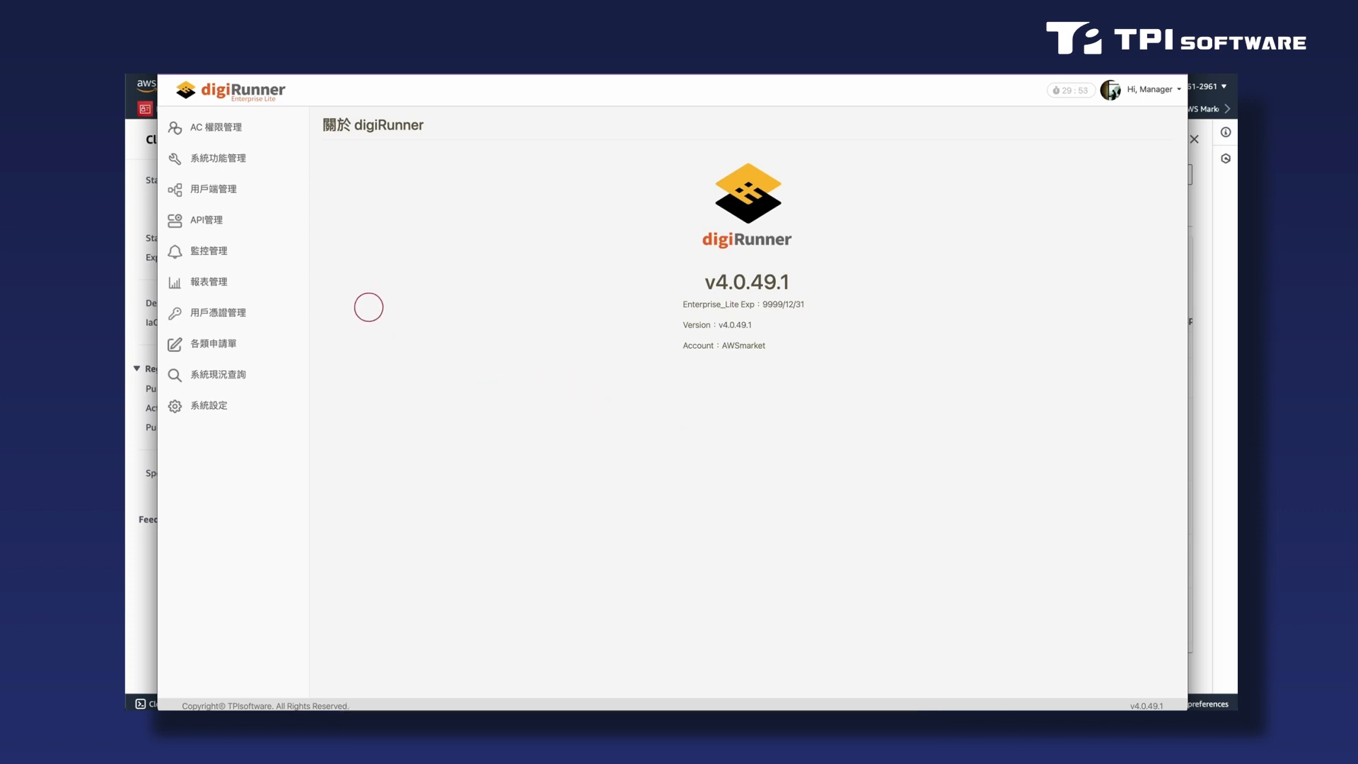
click(225, 255)
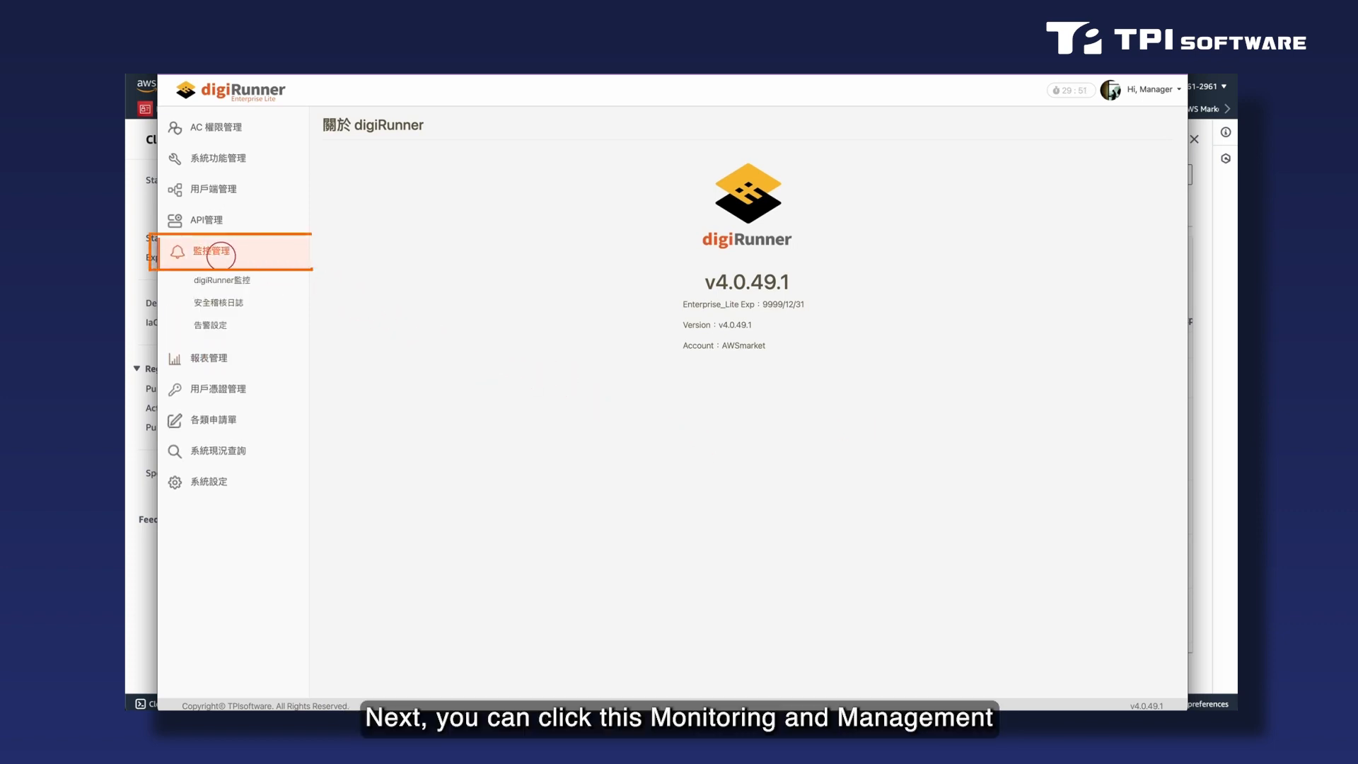
click(219, 280)
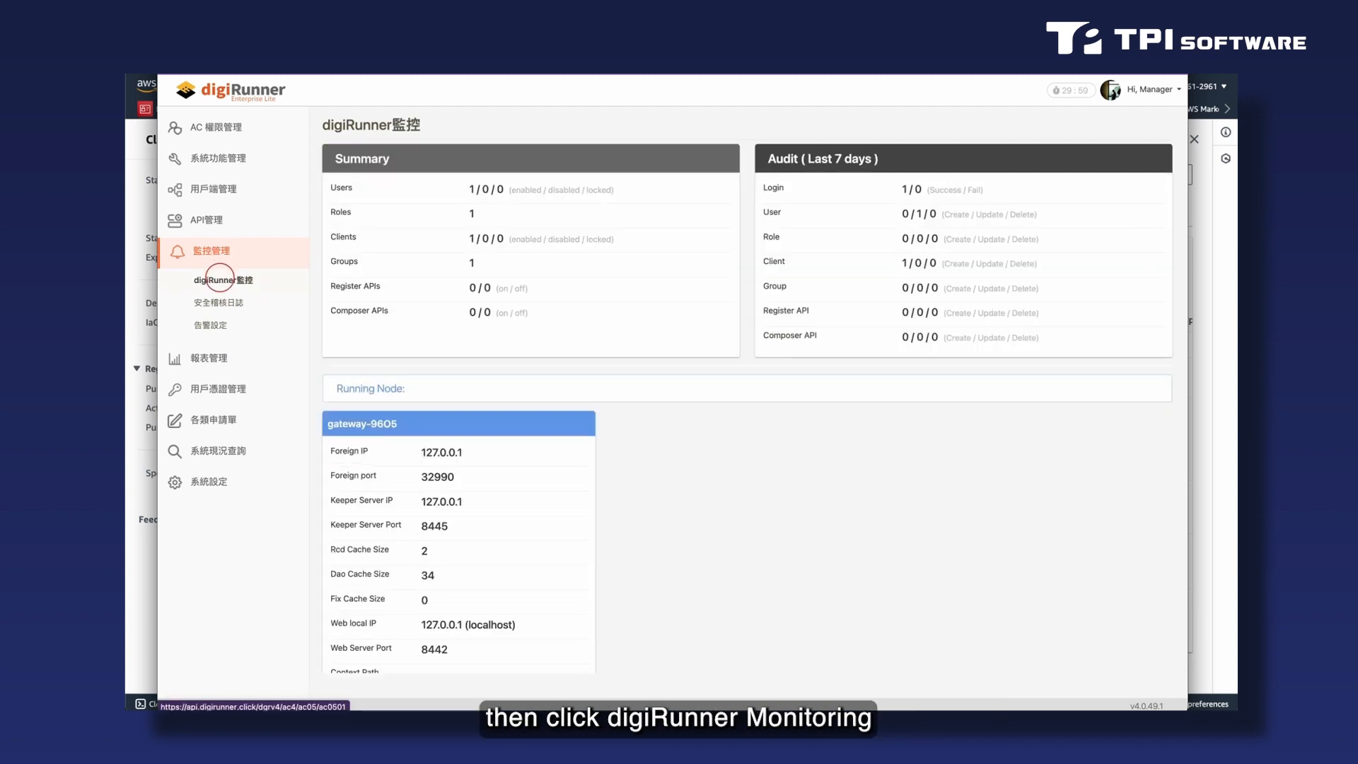